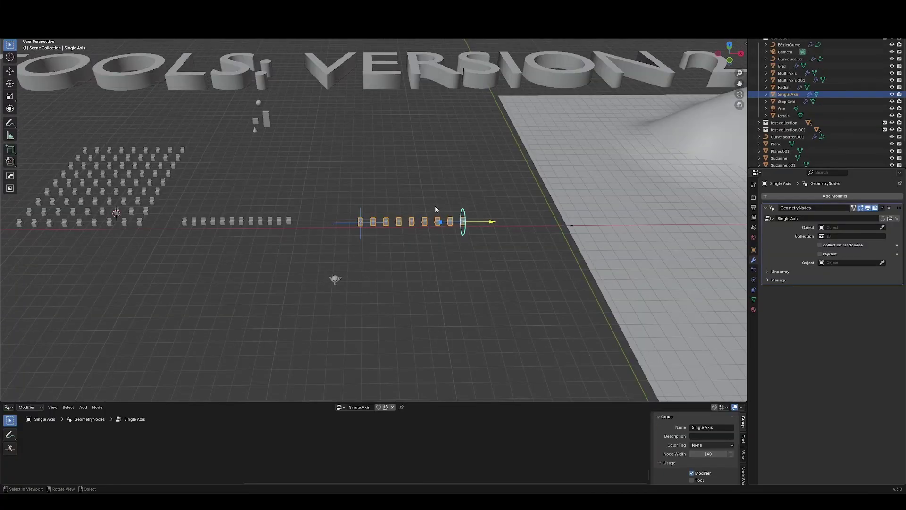
- Adjust the length and spacing of the Single Axis array with its viewport gizmos
{"action": "middle_click_drag", "start_coordinate": [438, 205], "coordinate": [437, 223], "text": "shift"}
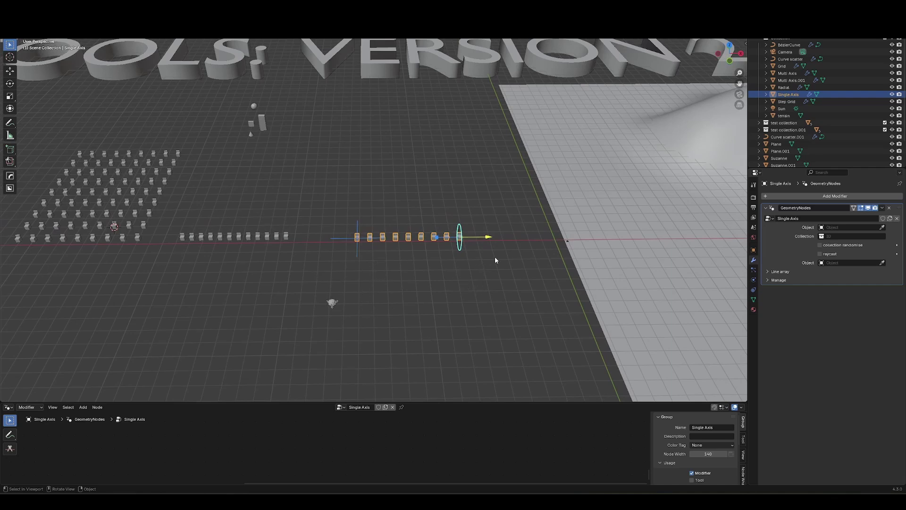
{"action": "mouse_move", "coordinate": [496, 254]}
{"action": "middle_mouse_down"}
{"action": "mouse_move", "coordinate": [388, 270]}
{"action": "mouse_move", "coordinate": [449, 263]}
{"action": "mouse_move", "coordinate": [492, 243]}
{"action": "middle_mouse_up"}
{"action": "mouse_move", "coordinate": [491, 230]}
{"action": "left_mouse_down"}
{"action": "mouse_move", "coordinate": [658, 207]}
{"action": "mouse_move", "coordinate": [498, 237]}
{"action": "left_mouse_up"}
{"action": "middle_click_drag", "start_coordinate": [497, 239], "coordinate": [460, 273]}
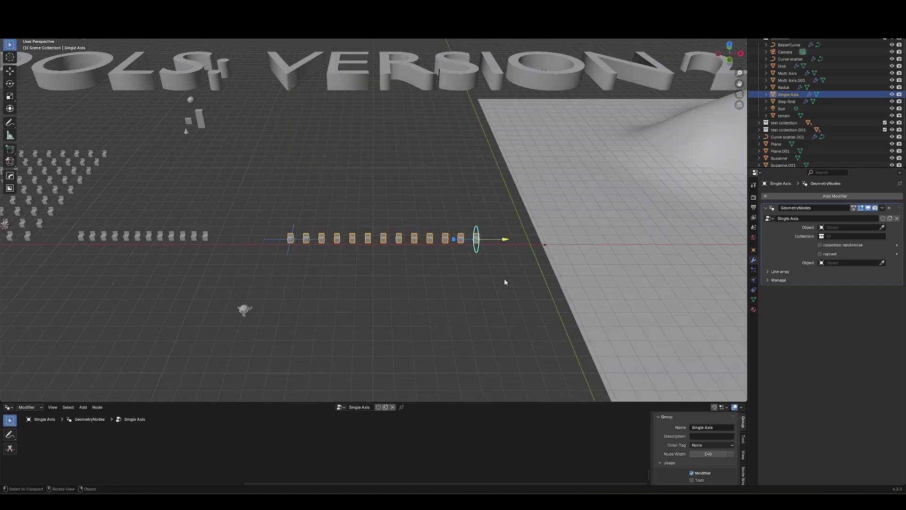
{"action": "left_click_drag", "start_coordinate": [504, 241], "coordinate": [510, 264]}
{"action": "middle_click_drag", "start_coordinate": [510, 264], "coordinate": [443, 216]}
{"action": "left_click_drag", "start_coordinate": [452, 204], "coordinate": [402, 258]}
{"action": "middle_click_drag", "start_coordinate": [402, 259], "coordinate": [423, 227]}
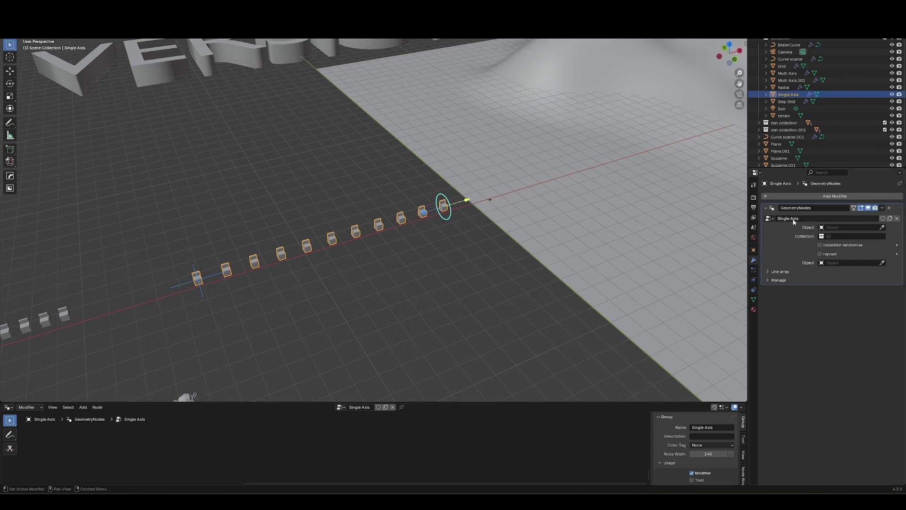
- Extend the Single Axis array, adjust its base gizmo, and shorten the row to seven copies
{"action": "left_click_drag", "start_coordinate": [467, 202], "coordinate": [518, 214]}
{"action": "left_click_drag", "start_coordinate": [594, 167], "coordinate": [540, 185]}
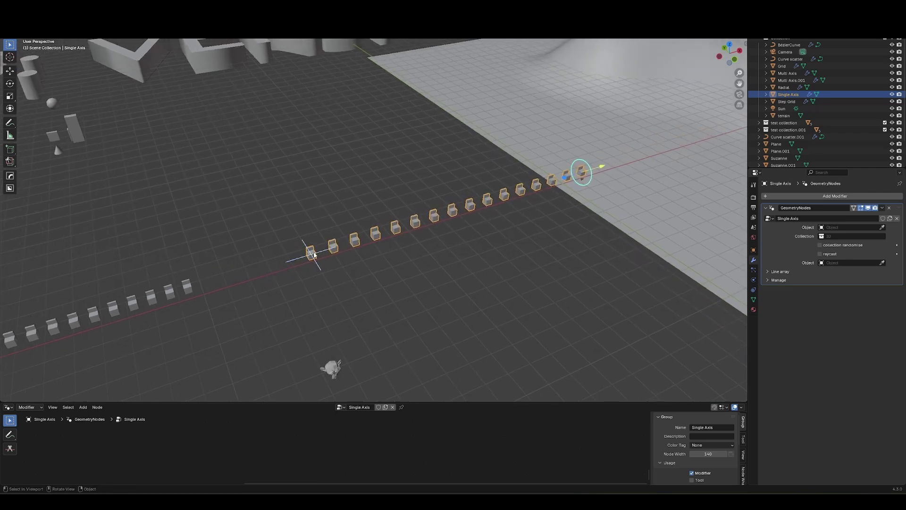
{"action": "mouse_move", "coordinate": [314, 255]}
{"action": "left_mouse_down"}
{"action": "mouse_move", "coordinate": [315, 214]}
{"action": "mouse_move", "coordinate": [309, 269]}
{"action": "left_mouse_up"}
{"action": "left_click_drag", "start_coordinate": [606, 168], "coordinate": [474, 206]}
- Select the Multi Axis array and stretch it into a rising diagonal row with its base and end gizmos
{"action": "middle_click_drag", "start_coordinate": [95, 314], "coordinate": [305, 255], "text": "shift"}
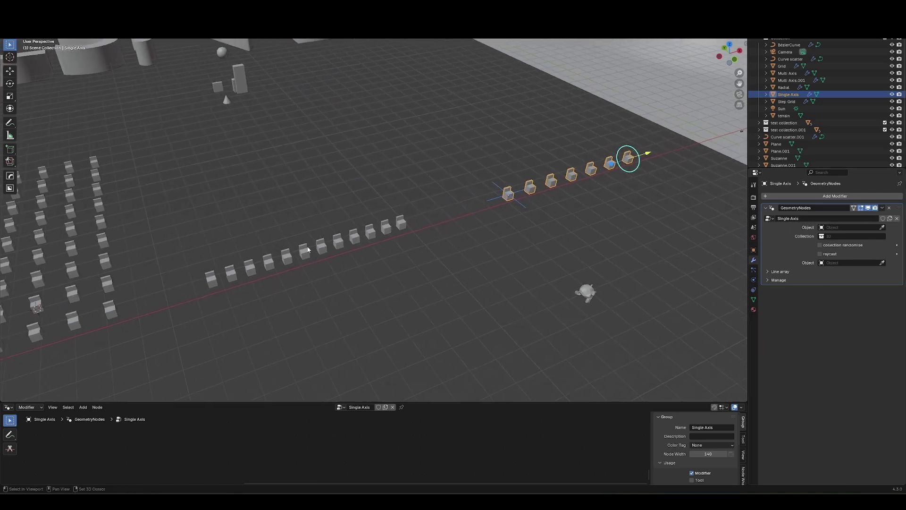
{"action": "left_click", "coordinate": [305, 255]}
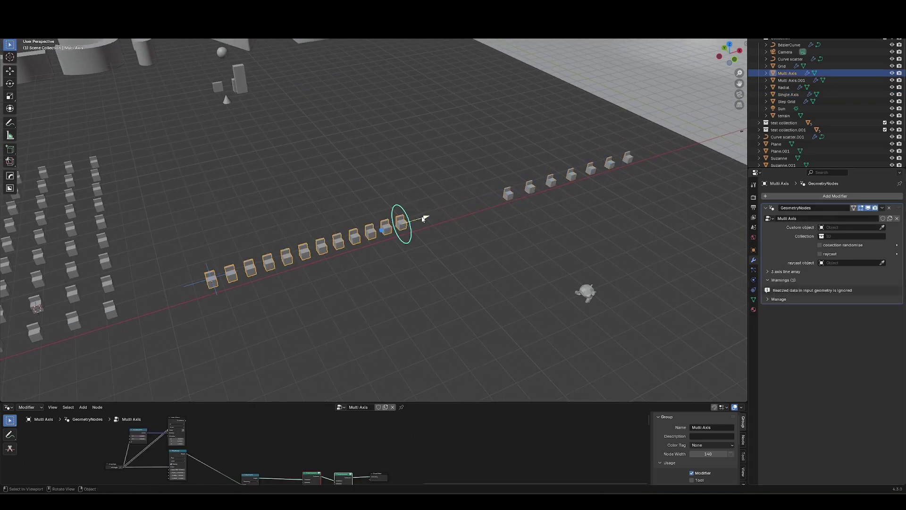
{"action": "mouse_move", "coordinate": [424, 219]}
{"action": "left_mouse_down"}
{"action": "mouse_move", "coordinate": [448, 208]}
{"action": "mouse_move", "coordinate": [434, 215]}
{"action": "left_mouse_up"}
{"action": "middle_click_drag", "start_coordinate": [213, 279], "coordinate": [264, 253]}
{"action": "left_click_drag", "start_coordinate": [264, 253], "coordinate": [263, 239]}
{"action": "middle_click_drag", "start_coordinate": [314, 227], "coordinate": [271, 240]}
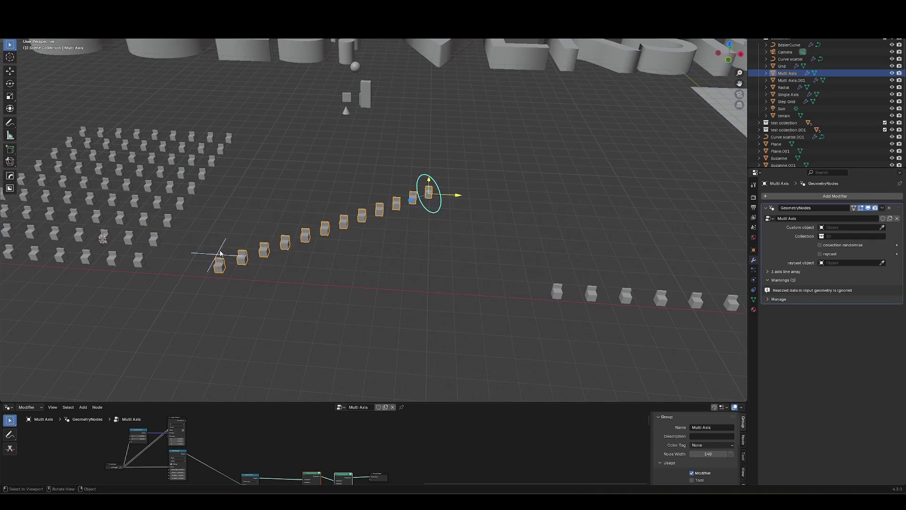
{"action": "left_click_drag", "start_coordinate": [218, 256], "coordinate": [220, 217]}
{"action": "middle_click_drag", "start_coordinate": [437, 91], "coordinate": [397, 171], "text": "shift"}
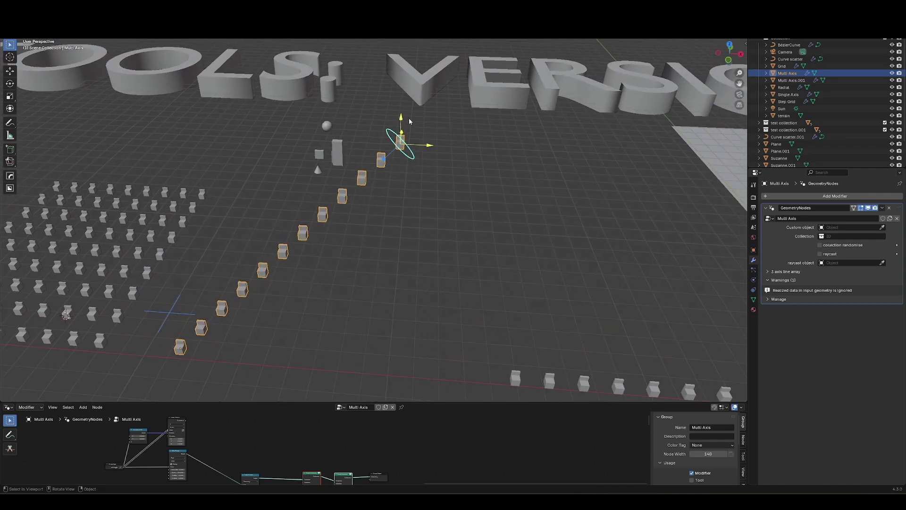
{"action": "left_click_drag", "start_coordinate": [401, 123], "coordinate": [398, 161]}
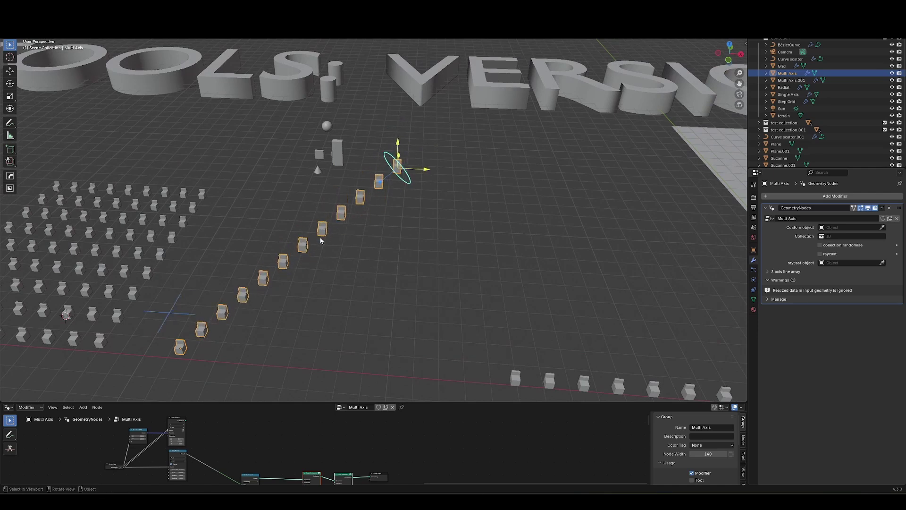
- Move the monkey head on the ground plane near the Multi Axis array and assign Suzanne.001 as the array's custom object
{"action": "middle_click_drag", "start_coordinate": [331, 256], "coordinate": [330, 314], "text": "ctrl"}
{"action": "middle_click_drag", "start_coordinate": [330, 313], "coordinate": [327, 253], "text": "shift"}
{"action": "left_click", "coordinate": [429, 325]}
{"action": "key", "text": "g"}
{"action": "key", "text": "shift+z"}
{"action": "left_click", "coordinate": [324, 271]}
{"action": "left_click", "coordinate": [300, 200]}
{"action": "left_click", "coordinate": [881, 237]}
{"action": "left_click", "coordinate": [304, 278]}
{"action": "scroll", "coordinate": [305, 266], "scroll_direction": "up", "scroll_amount": 3}
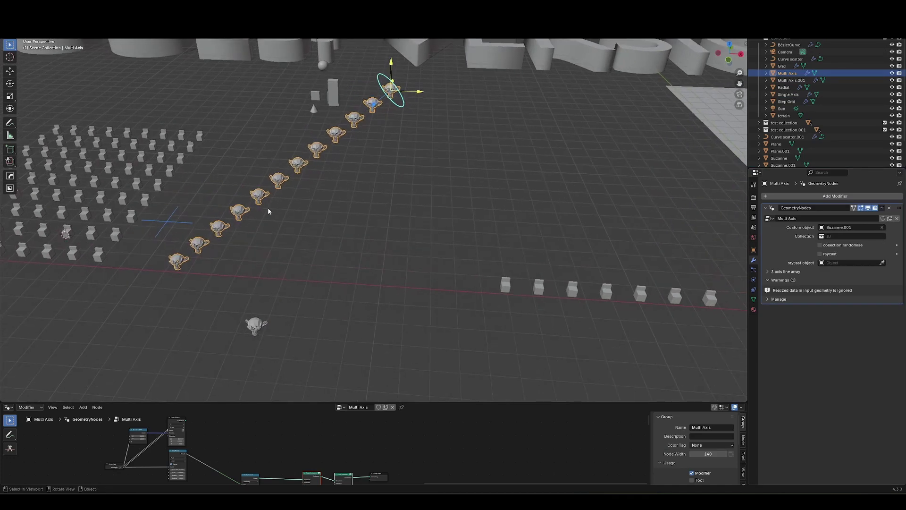
- Try scaling and freely rotating the Suzanne.001 source object that feeds the Multi Axis array
{"action": "left_click", "coordinate": [264, 324]}
{"action": "key", "text": "s"}
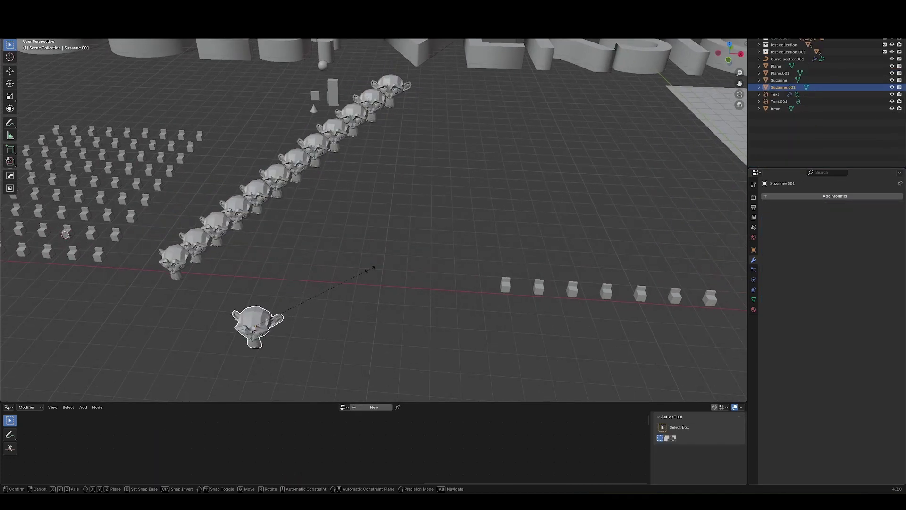
{"action": "right_click", "coordinate": [346, 308]}
{"action": "key", "text": "r"}
{"action": "key", "text": "r"}
{"action": "right_click", "coordinate": [293, 279]}
- Replace the Multi Axis array's custom object with the test collection and enable collection randomise
{"action": "left_click", "coordinate": [257, 198]}
{"action": "left_click", "coordinate": [882, 227]}
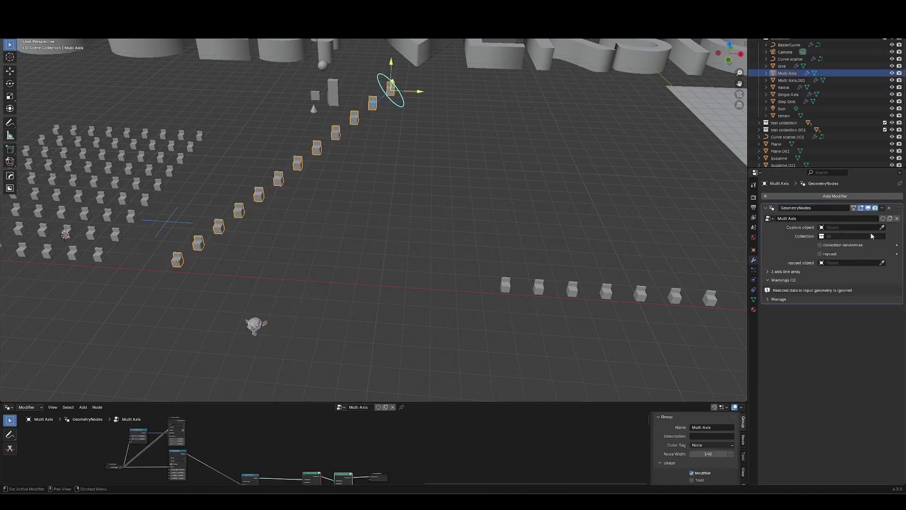
{"action": "left_click", "coordinate": [872, 236]}
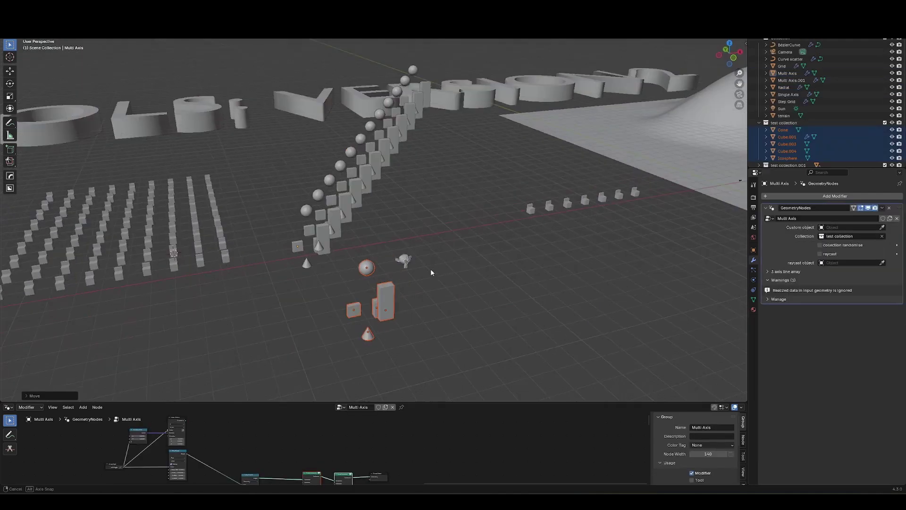
{"action": "middle_click_drag", "start_coordinate": [405, 257], "coordinate": [336, 226]}
{"action": "left_click", "coordinate": [352, 217]}
{"action": "left_click", "coordinate": [838, 245]}
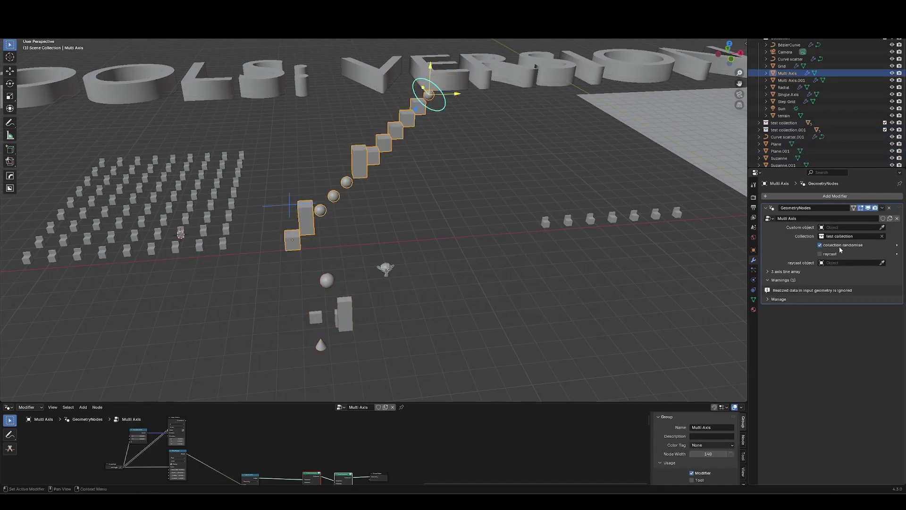
{"action": "middle_click_drag", "start_coordinate": [507, 233], "coordinate": [453, 232]}
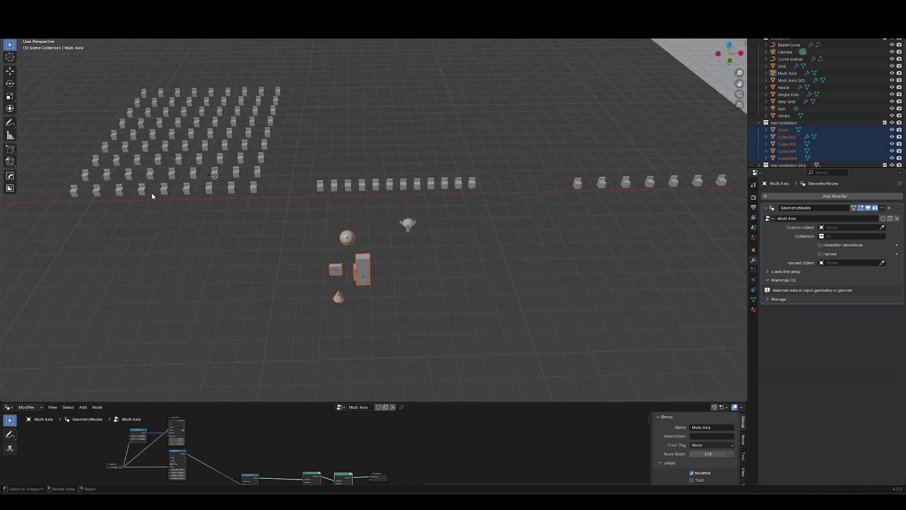
- Select the Grid array and build it up into a three-dimensional block with its viewport gizmos
{"action": "middle_click_drag", "start_coordinate": [157, 194], "coordinate": [434, 232], "text": "shift"}
{"action": "left_click", "coordinate": [434, 231]}
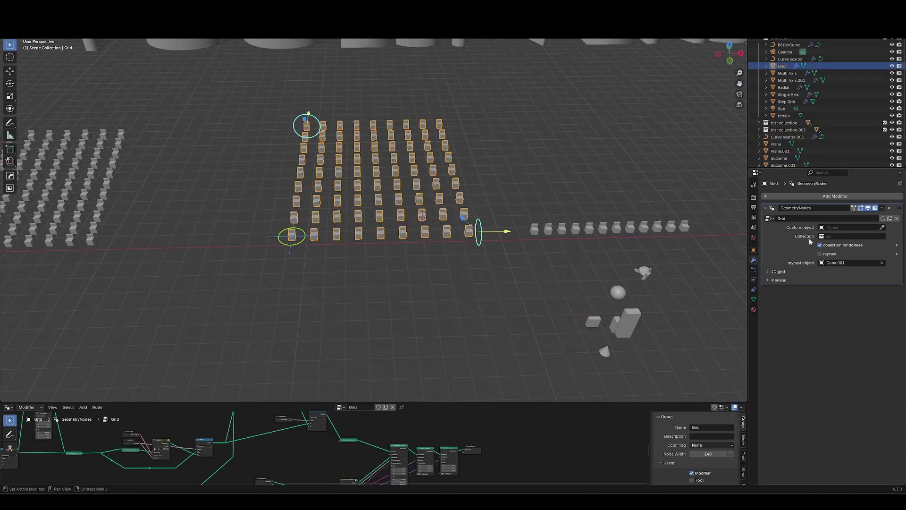
{"action": "middle_click_drag", "start_coordinate": [344, 214], "coordinate": [388, 240]}
{"action": "left_click_drag", "start_coordinate": [464, 213], "coordinate": [438, 236]}
{"action": "mouse_move", "coordinate": [182, 169]}
{"action": "left_mouse_down"}
{"action": "mouse_move", "coordinate": [163, 154]}
{"action": "mouse_move", "coordinate": [168, 160]}
{"action": "left_mouse_up"}
{"action": "middle_click_drag", "start_coordinate": [256, 284], "coordinate": [321, 276]}
{"action": "mouse_move", "coordinate": [320, 276]}
{"action": "left_mouse_down"}
{"action": "mouse_move", "coordinate": [308, 245]}
{"action": "mouse_move", "coordinate": [325, 279]}
{"action": "mouse_move", "coordinate": [319, 290]}
{"action": "mouse_move", "coordinate": [316, 248]}
{"action": "mouse_move", "coordinate": [332, 285]}
{"action": "mouse_move", "coordinate": [327, 263]}
{"action": "left_mouse_up"}
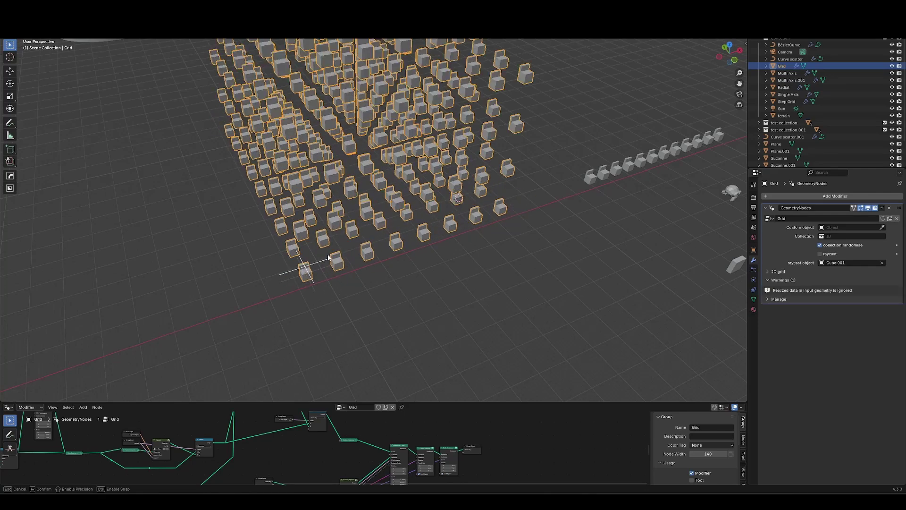
- Adjust the extent of the three-dimensional Grid array with its upper gizmos
{"action": "middle_click_drag", "start_coordinate": [327, 266], "coordinate": [409, 107]}
{"action": "mouse_move", "coordinate": [409, 107]}
{"action": "left_mouse_down"}
{"action": "mouse_move", "coordinate": [413, 115]}
{"action": "mouse_move", "coordinate": [397, 109]}
{"action": "mouse_move", "coordinate": [370, 145]}
{"action": "mouse_move", "coordinate": [394, 113]}
{"action": "left_mouse_up"}
{"action": "left_click_drag", "start_coordinate": [399, 81], "coordinate": [399, 107]}
{"action": "middle_click_drag", "start_coordinate": [346, 217], "coordinate": [356, 183], "text": "shift"}
- Reselect the Grid array and examine its spacing, mode and Z axis settings in the modifier
{"action": "left_click", "coordinate": [470, 206]}
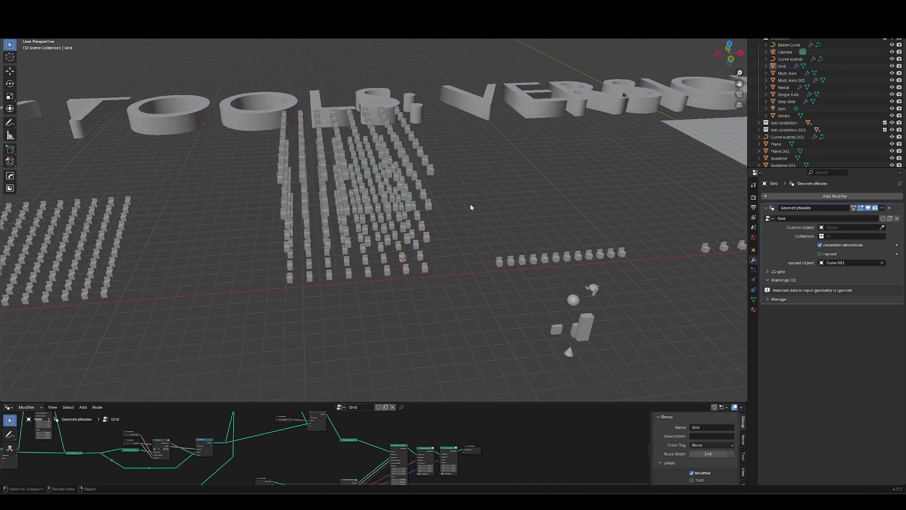
{"action": "left_click", "coordinate": [406, 240]}
{"action": "left_click", "coordinate": [769, 273]}
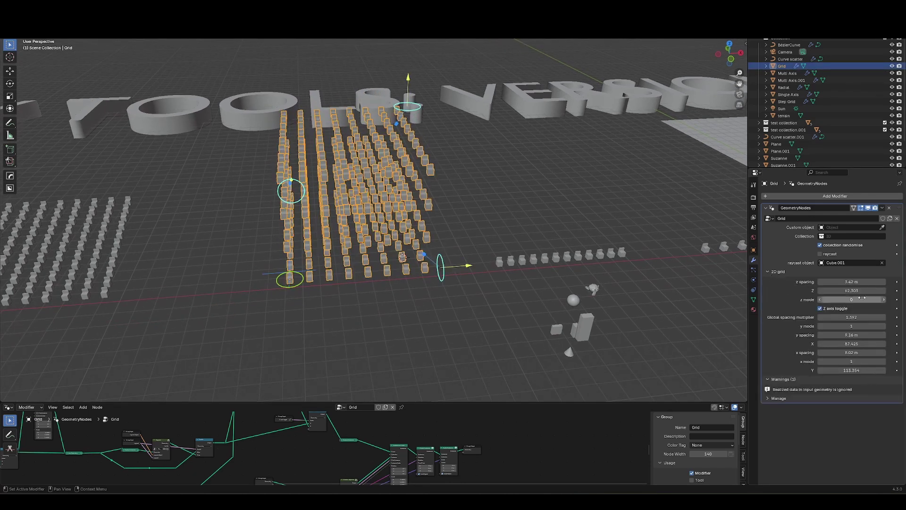
{"action": "left_click", "coordinate": [774, 273]}
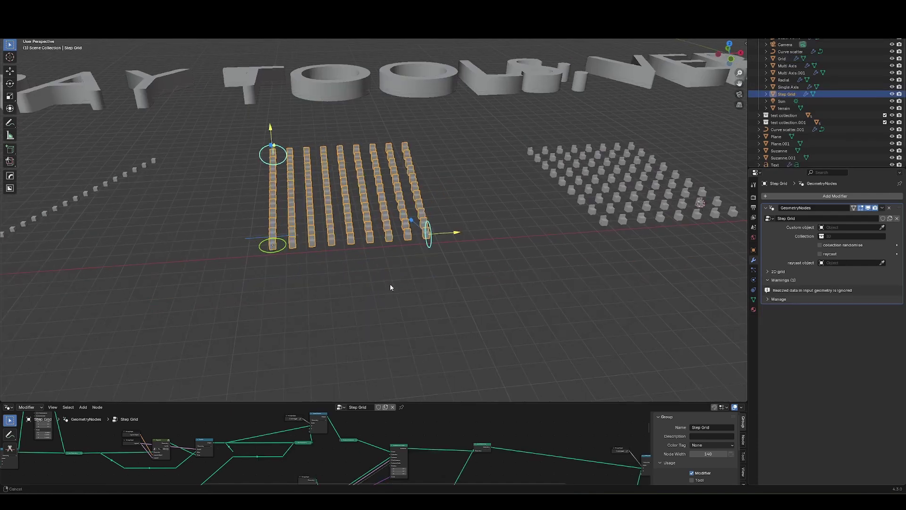
- Select the Grid array beside the Step Grid and adjust it with its base gizmo
{"action": "middle_click_drag", "start_coordinate": [390, 287], "coordinate": [444, 290]}
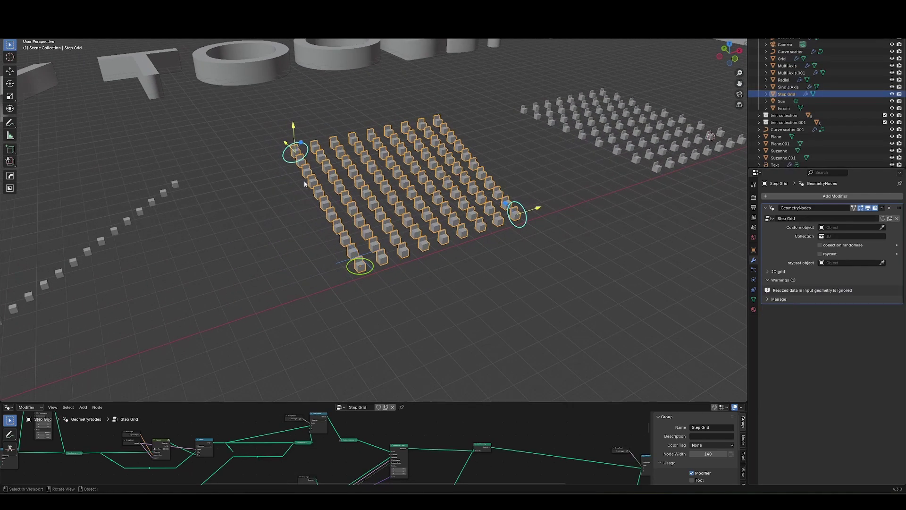
{"action": "middle_click_drag", "start_coordinate": [356, 274], "coordinate": [644, 143]}
{"action": "left_click", "coordinate": [643, 143]}
{"action": "mouse_move", "coordinate": [672, 172]}
{"action": "left_mouse_down"}
{"action": "mouse_move", "coordinate": [686, 158]}
{"action": "mouse_move", "coordinate": [680, 186]}
{"action": "left_mouse_up"}
- Select the Step Grid array and reshape its spacing and extent with its gizmos
{"action": "left_click", "coordinate": [445, 209]}
{"action": "left_click_drag", "start_coordinate": [376, 261], "coordinate": [381, 236]}
{"action": "middle_click_drag", "start_coordinate": [380, 233], "coordinate": [316, 200]}
{"action": "left_click_drag", "start_coordinate": [256, 166], "coordinate": [287, 174]}
{"action": "left_click_drag", "start_coordinate": [421, 265], "coordinate": [401, 241]}
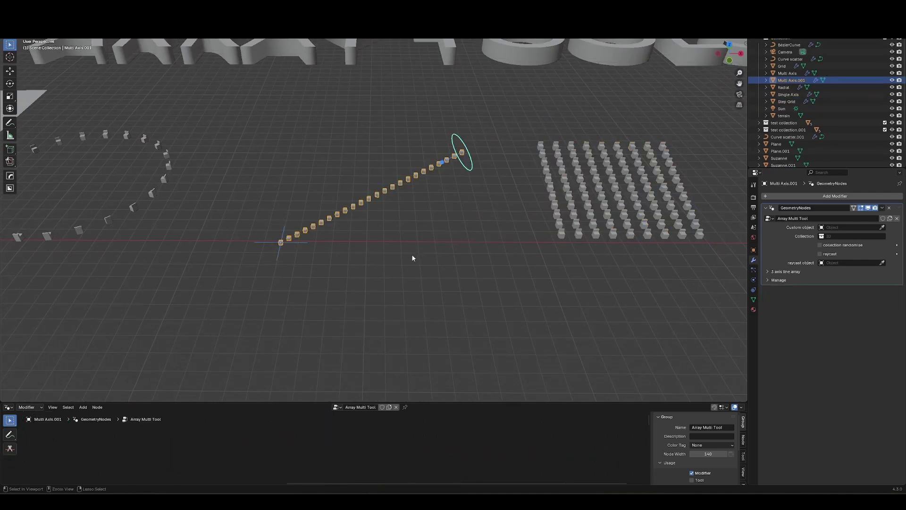
- Enter Edit Mode on Multi Axis.001 and move its mesh plane to redirect the line of copies
{"action": "middle_click_drag", "start_coordinate": [412, 254], "coordinate": [349, 230]}
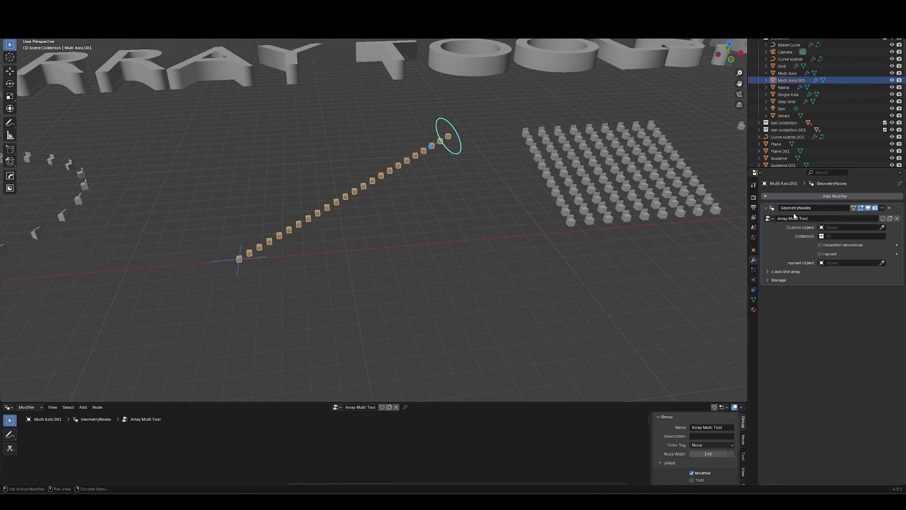
{"action": "middle_click_drag", "start_coordinate": [293, 248], "coordinate": [306, 237], "text": "shift"}
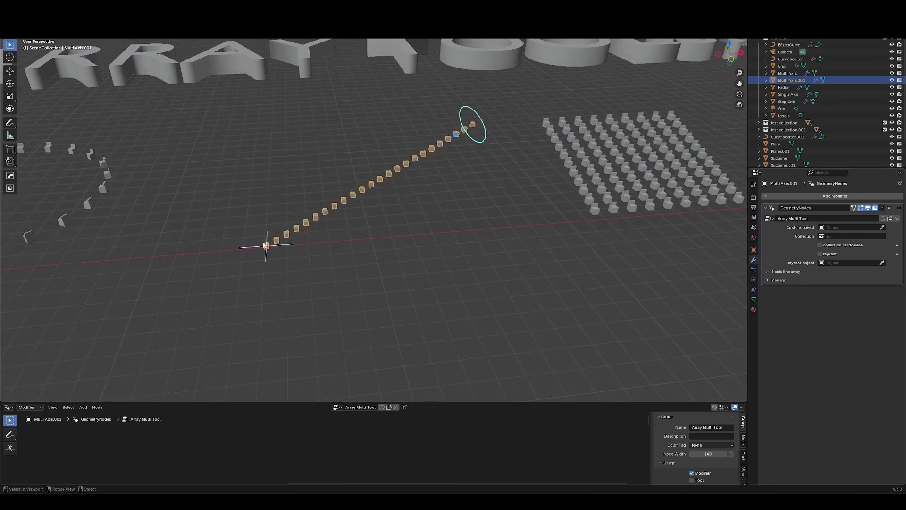
{"action": "key", "text": "Tab"}
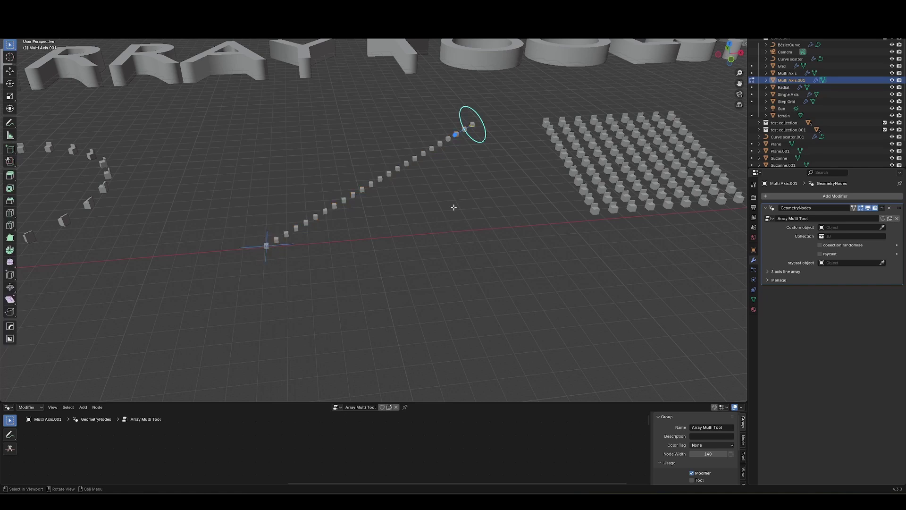
{"action": "key", "text": "KP_Decimal"}
{"action": "scroll", "coordinate": [346, 314], "scroll_direction": "down", "scroll_amount": 10}
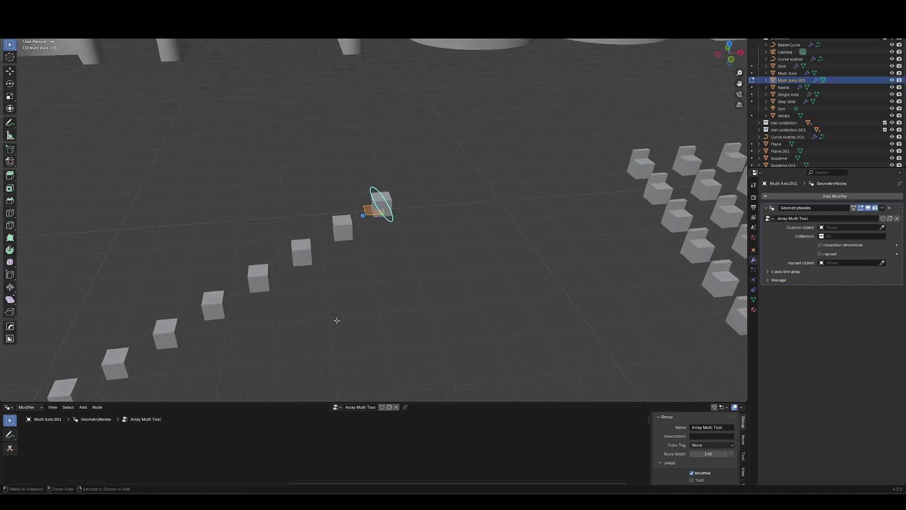
{"action": "middle_click_drag", "start_coordinate": [405, 251], "coordinate": [537, 190]}
{"action": "key", "text": "g"}
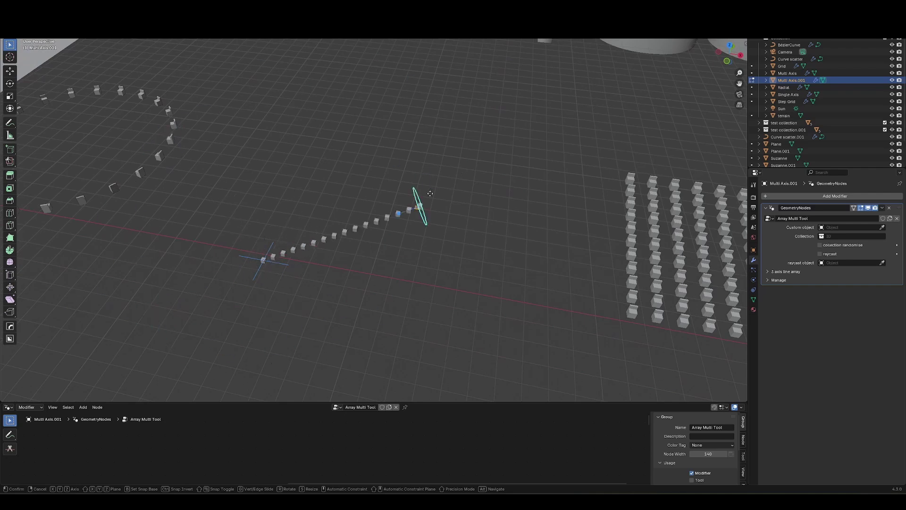
{"action": "left_click", "coordinate": [469, 121]}
{"action": "middle_click_drag", "start_coordinate": [469, 121], "coordinate": [478, 116]}
- Expand Multi Axis.001 into multiple rows with its gizmos and move its mesh plane again
{"action": "left_click_drag", "start_coordinate": [486, 130], "coordinate": [487, 127]}
{"action": "left_click_drag", "start_coordinate": [217, 301], "coordinate": [215, 282]}
{"action": "middle_click_drag", "start_coordinate": [278, 234], "coordinate": [464, 142]}
{"action": "key", "text": "g"}
{"action": "left_click", "coordinate": [447, 115]}
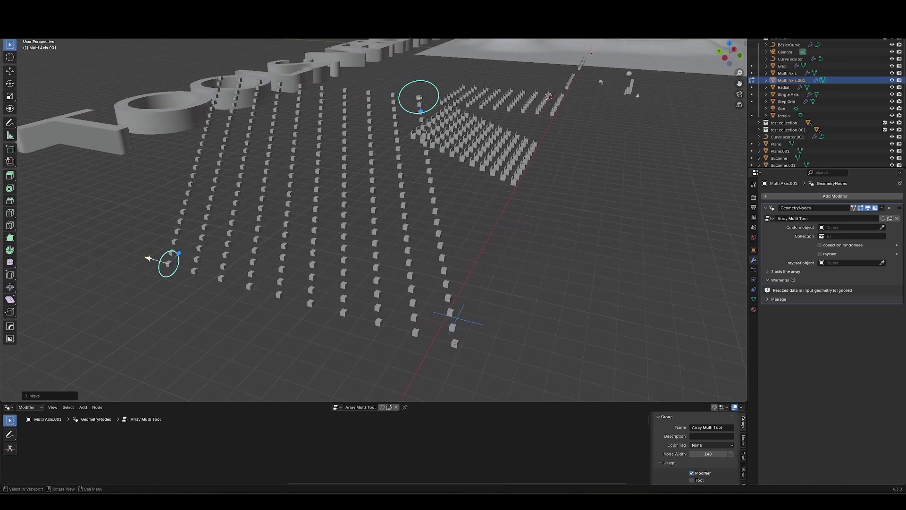
- Adjust the row extent and base gizmos of the multi-row Multi Axis.001 array
{"action": "mouse_move", "coordinate": [145, 259]}
{"action": "left_mouse_down"}
{"action": "mouse_move", "coordinate": [84, 241]}
{"action": "mouse_move", "coordinate": [145, 259]}
{"action": "left_mouse_up"}
{"action": "left_click_drag", "start_coordinate": [468, 322], "coordinate": [469, 295]}
{"action": "middle_click_drag", "start_coordinate": [522, 253], "coordinate": [448, 252]}
- Move the mesh plane of Multi Axis.001 along Z, and shift it horizontally in the XY plane
{"action": "key", "text": "g"}
{"action": "key", "text": "z"}
{"action": "left_click", "coordinate": [494, 273]}
{"action": "middle_click_drag", "start_coordinate": [495, 227], "coordinate": [494, 258]}
{"action": "key", "text": "g"}
{"action": "key", "text": "shift+z"}
{"action": "left_click", "coordinate": [456, 309]}
{"action": "middle_click_drag", "start_coordinate": [456, 309], "coordinate": [477, 230]}
- Reduce Multi Axis.001 to a single line of copies with its gizmos
{"action": "middle_click_drag", "start_coordinate": [350, 276], "coordinate": [452, 247]}
{"action": "left_click_drag", "start_coordinate": [452, 247], "coordinate": [386, 274]}
{"action": "middle_click_drag", "start_coordinate": [437, 241], "coordinate": [448, 260]}
{"action": "left_click_drag", "start_coordinate": [350, 323], "coordinate": [351, 342]}
{"action": "middle_click_drag", "start_coordinate": [363, 181], "coordinate": [463, 254]}
- Move the mesh plane of Multi Axis.001 along Y to straighten the row, and return to Object Mode
{"action": "key", "text": "g"}
{"action": "key", "text": "y"}
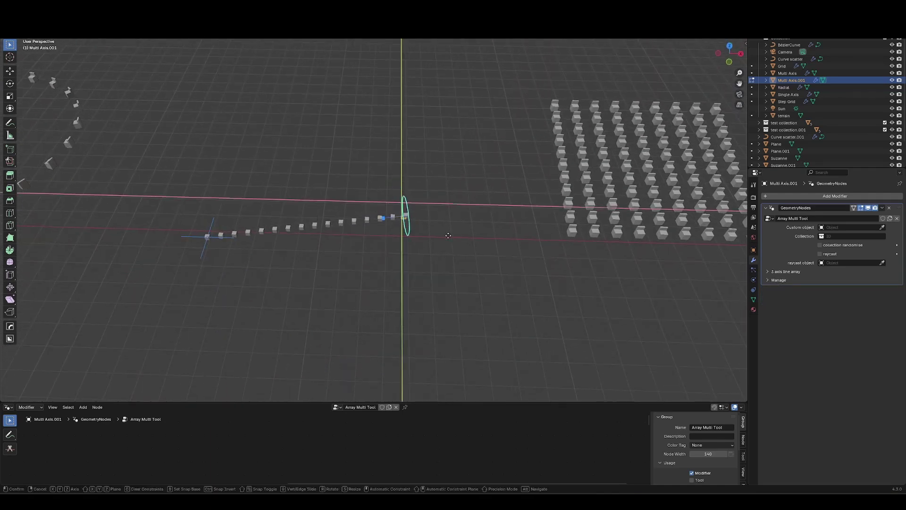
{"action": "left_click", "coordinate": [463, 255]}
{"action": "middle_click_drag", "start_coordinate": [418, 307], "coordinate": [316, 274]}
{"action": "key", "text": "Tab"}
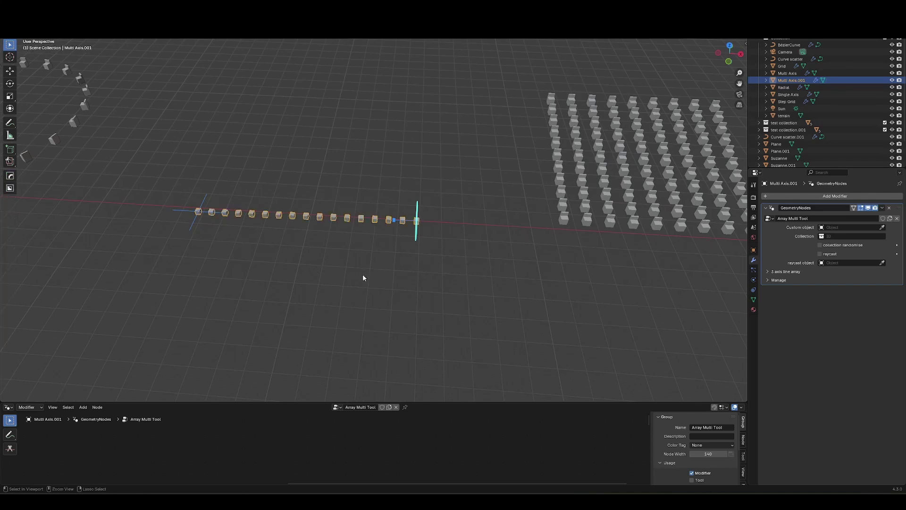
- Show the transform properties of Multi Axis.001 and try moving and scaling the whole object
{"action": "middle_click_drag", "start_coordinate": [355, 275], "coordinate": [375, 248], "text": "shift"}
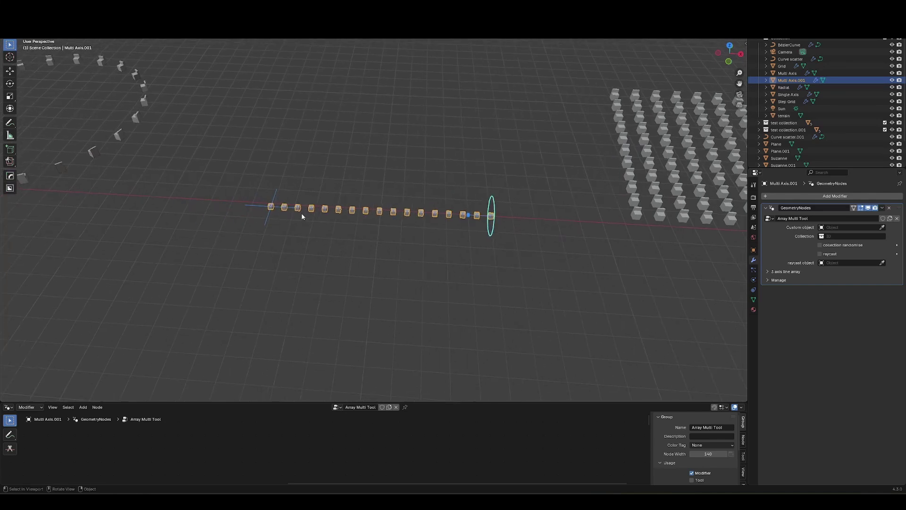
{"action": "key", "text": "n"}
{"action": "key", "text": "g"}
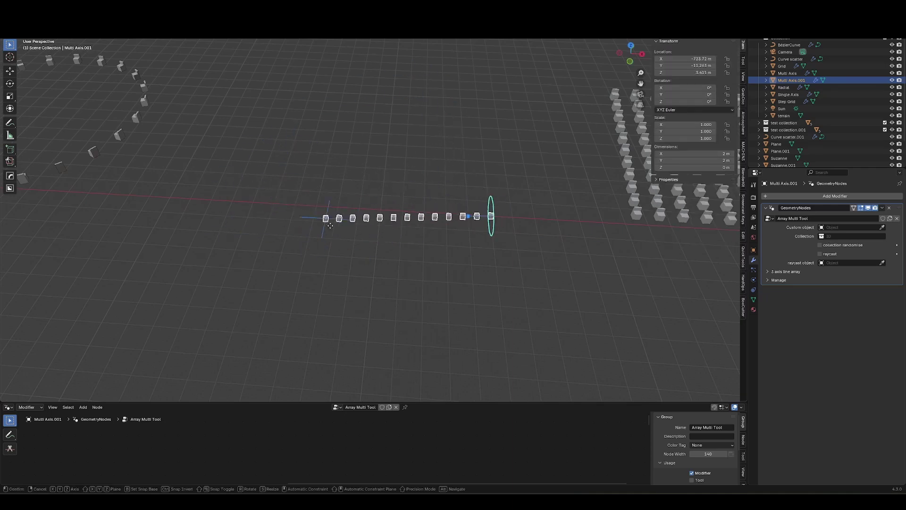
{"action": "right_click", "coordinate": [416, 177]}
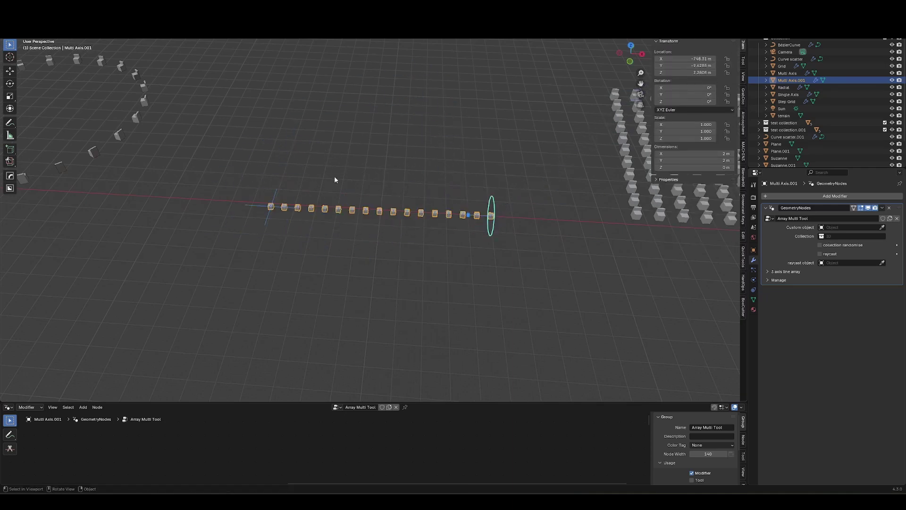
{"action": "key", "text": "s"}
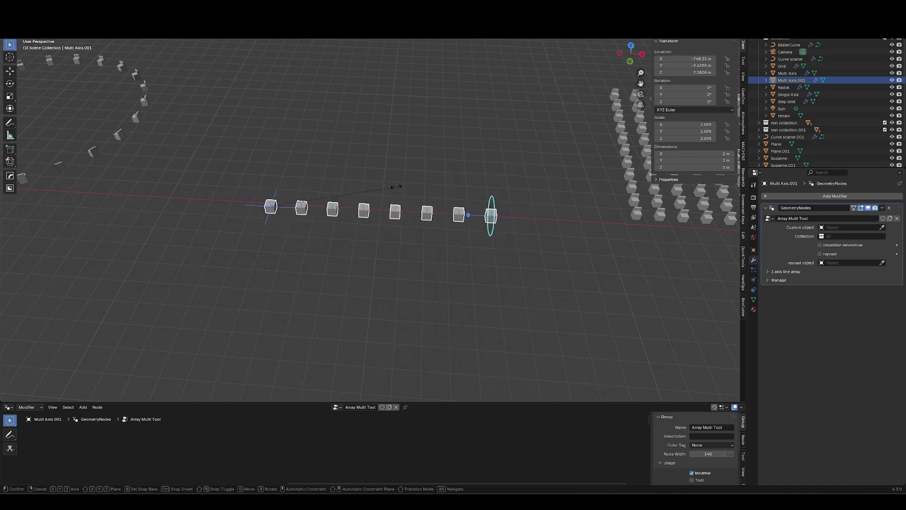
{"action": "key", "text": "Escape"}
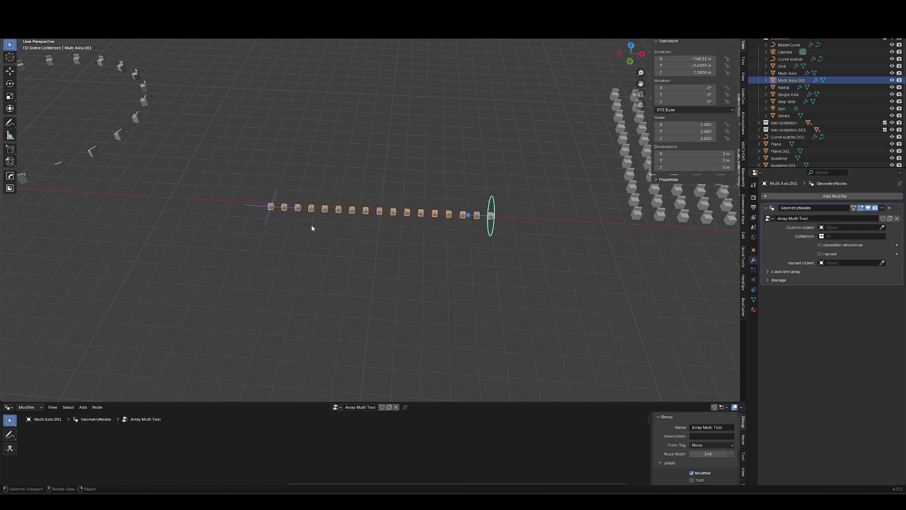
- Move the whole Multi Axis.001 object along X, and then freely to a higher position so its line of copies slants
{"action": "key", "text": "g"}
{"action": "key", "text": "x"}
{"action": "left_click", "coordinate": [296, 253]}
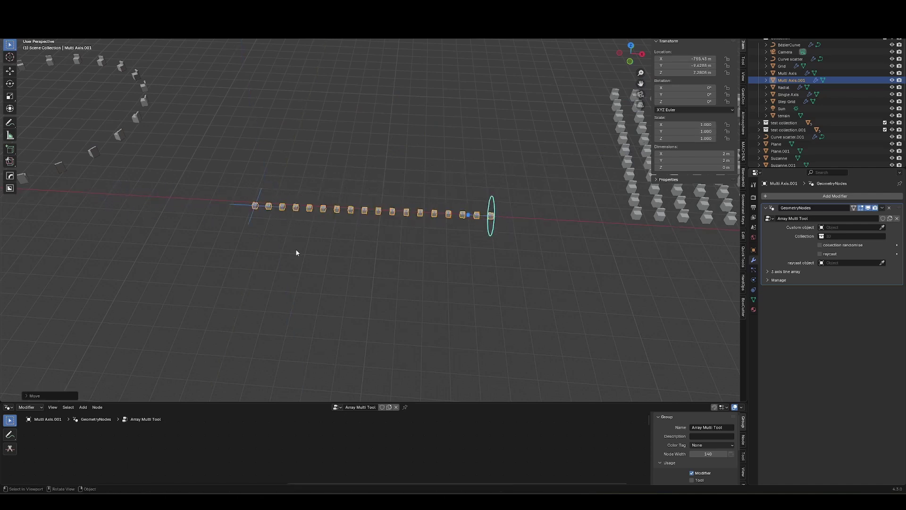
{"action": "key", "text": "g"}
{"action": "left_click", "coordinate": [302, 134]}
- Move the mesh plane of Multi Axis.001 freely in Edit Mode, and shift the whole object horizontally in the XY plane
{"action": "key", "text": "Tab"}
{"action": "key", "text": "g"}
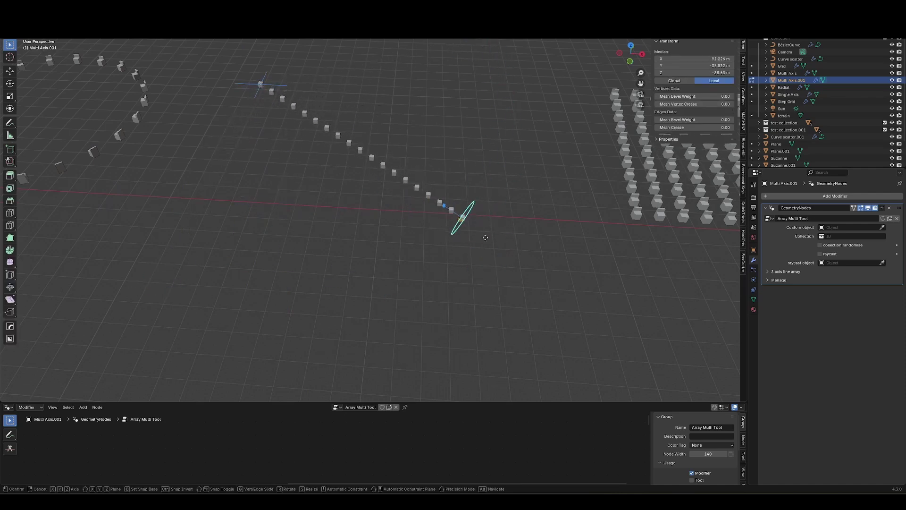
{"action": "left_click", "coordinate": [485, 233]}
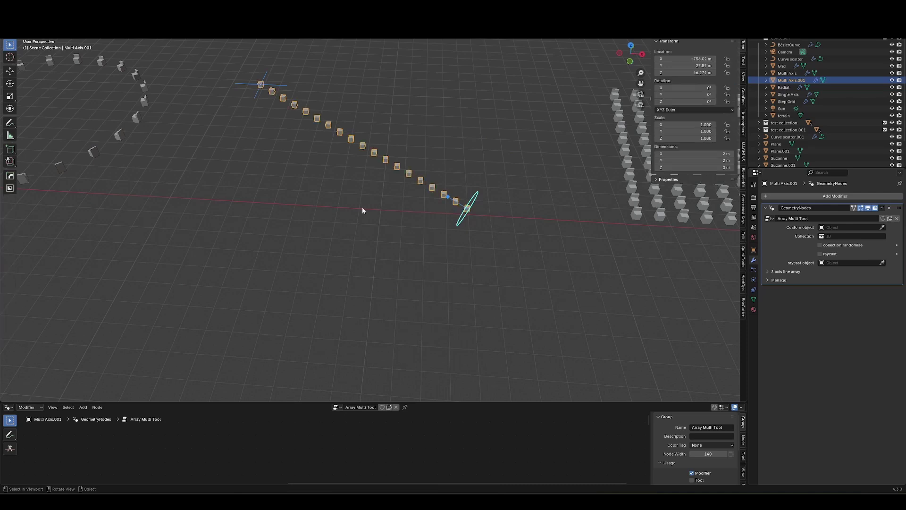
{"action": "key", "text": "g"}
{"action": "key", "text": "shift+z"}
{"action": "left_click", "coordinate": [381, 300]}
- Move the mesh plane of Multi Axis.001 freely in Edit Mode, and shift it vertically along Z
{"action": "key", "text": "Tab"}
{"action": "key", "text": "g"}
{"action": "left_click", "coordinate": [493, 175]}
{"action": "key", "text": "g"}
{"action": "key", "text": "z"}
{"action": "middle_click_drag", "start_coordinate": [492, 175], "coordinate": [525, 215]}
- Shift the mesh plane of Multi Axis.001 along Y, and adjust it again along Z
{"action": "key", "text": "g"}
{"action": "key", "text": "y"}
{"action": "left_click", "coordinate": [269, 237]}
{"action": "key", "text": "g"}
{"action": "key", "text": "z"}
{"action": "left_click", "coordinate": [433, 189]}
- Move the Multi Axis.001 object along Z and Y in Object Mode, and check the line array settings of its modifier
{"action": "key", "text": "Tab"}
{"action": "key", "text": "g"}
{"action": "key", "text": "z"}
{"action": "left_click", "coordinate": [461, 227]}
{"action": "middle_click_drag", "start_coordinate": [461, 227], "coordinate": [496, 287]}
{"action": "key", "text": "g"}
{"action": "key", "text": "y"}
{"action": "left_click", "coordinate": [417, 230]}
{"action": "left_click", "coordinate": [770, 271]}
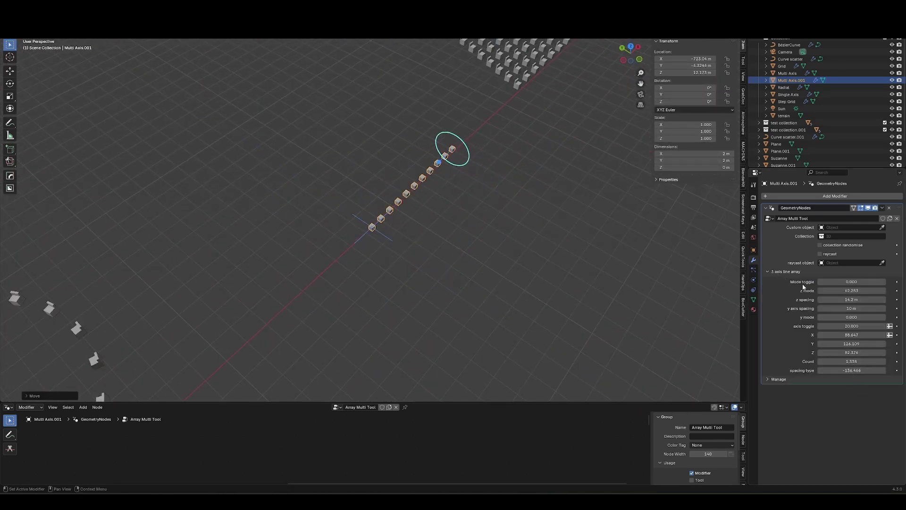
{"action": "left_click", "coordinate": [767, 272]}
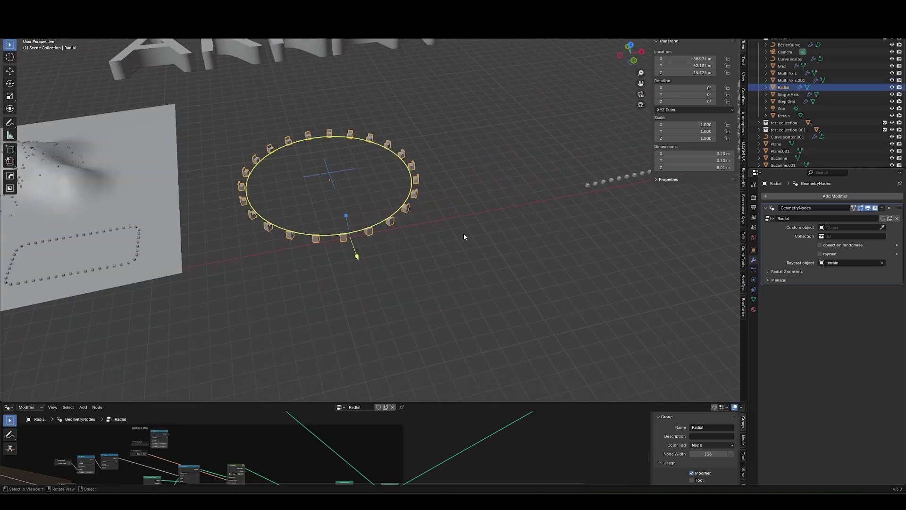
- Enlarge the radius of the Radial array with its arrow gizmo
{"action": "middle_click_drag", "start_coordinate": [465, 242], "coordinate": [438, 269]}
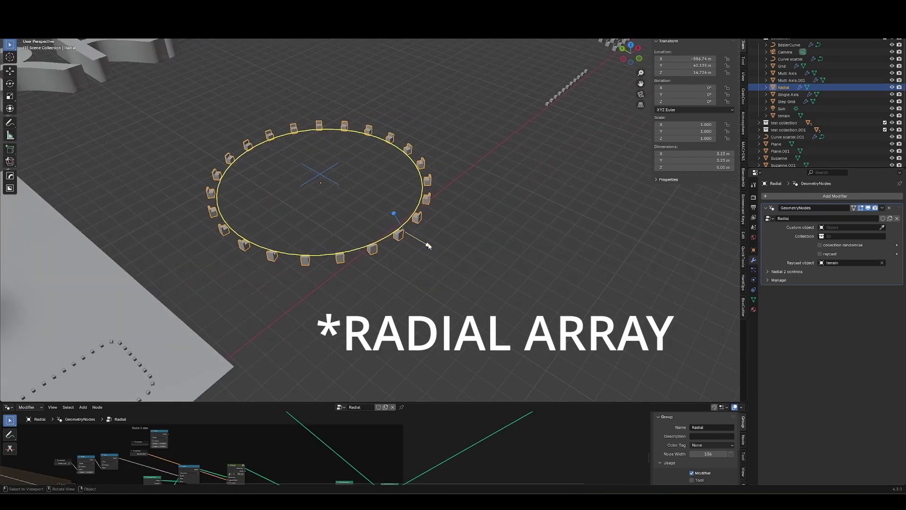
{"action": "left_click_drag", "start_coordinate": [427, 246], "coordinate": [537, 316]}
{"action": "middle_click_drag", "start_coordinate": [517, 312], "coordinate": [525, 309]}
- Add concentric outer rings to the Radial array, and offset the rings in height with its gizmos
{"action": "left_click_drag", "start_coordinate": [339, 82], "coordinate": [507, 279]}
{"action": "left_click_drag", "start_coordinate": [414, 216], "coordinate": [404, 247]}
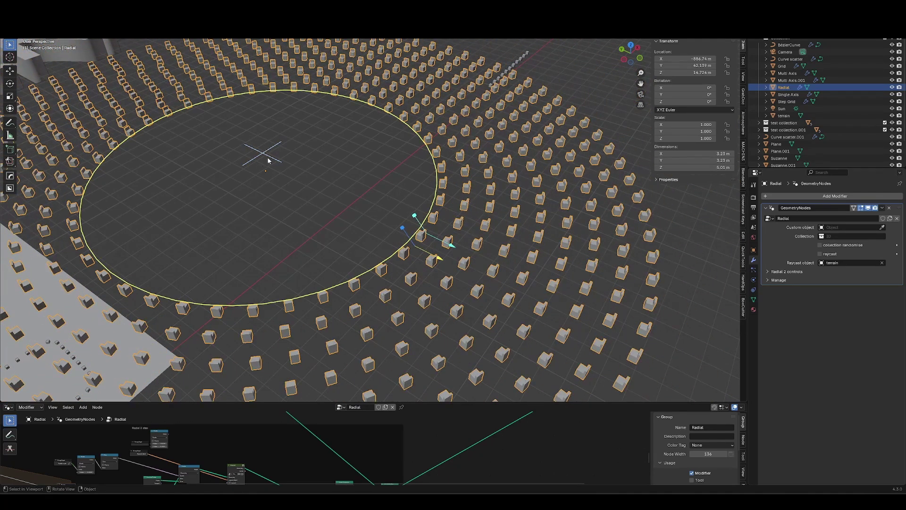
{"action": "middle_click_drag", "start_coordinate": [298, 159], "coordinate": [426, 175]}
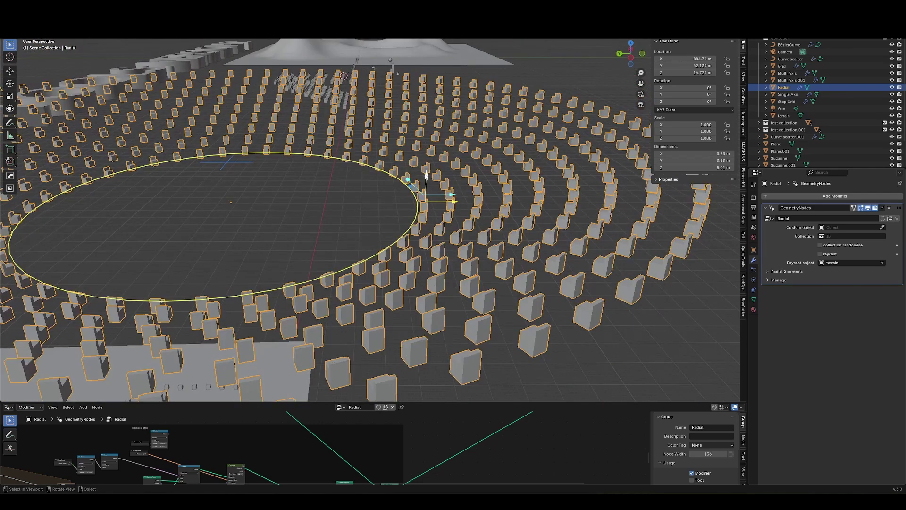
{"action": "left_click_drag", "start_coordinate": [427, 176], "coordinate": [447, 170]}
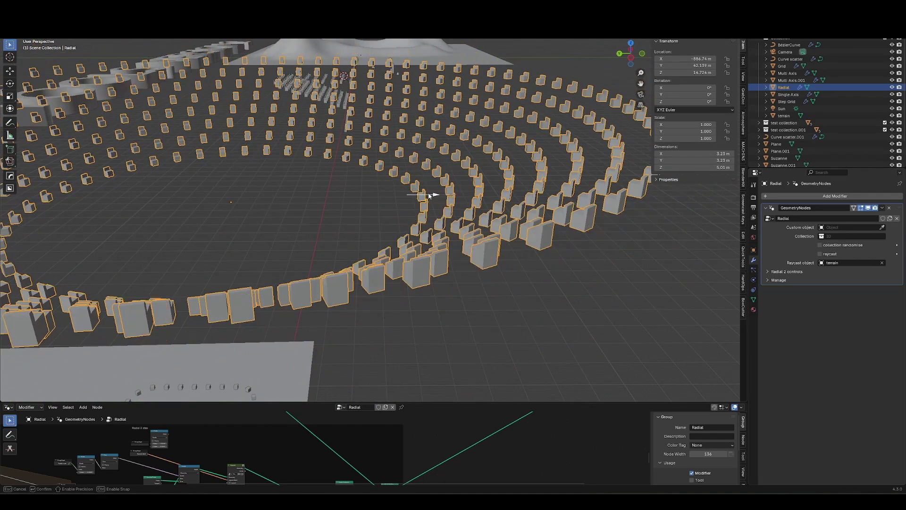
- Try test collection as the source of the Radial array, together with its raycast and collection randomise options
{"action": "left_click", "coordinate": [839, 236]}
{"action": "left_click", "coordinate": [824, 254]}
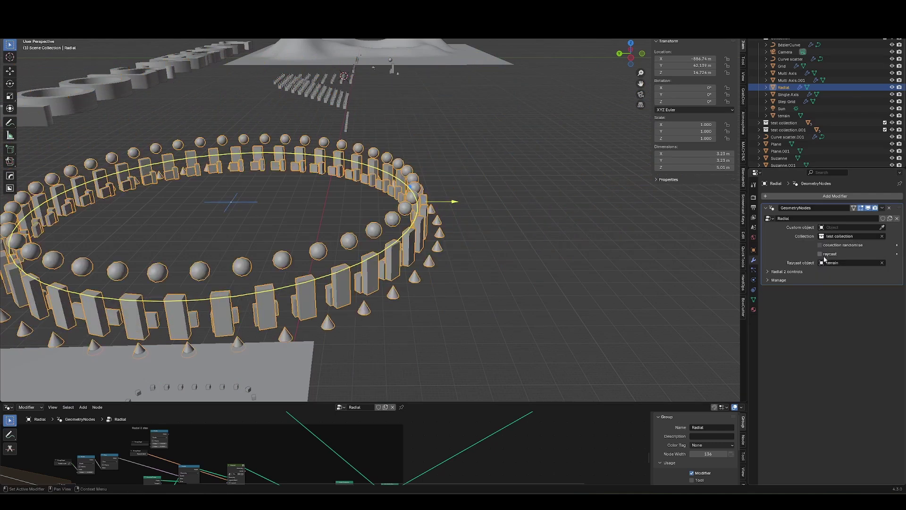
{"action": "middle_click_drag", "start_coordinate": [446, 231], "coordinate": [424, 196]}
{"action": "left_click", "coordinate": [843, 245]}
{"action": "middle_click_drag", "start_coordinate": [439, 250], "coordinate": [465, 240]}
{"action": "left_click_drag", "start_coordinate": [427, 142], "coordinate": [383, 105]}
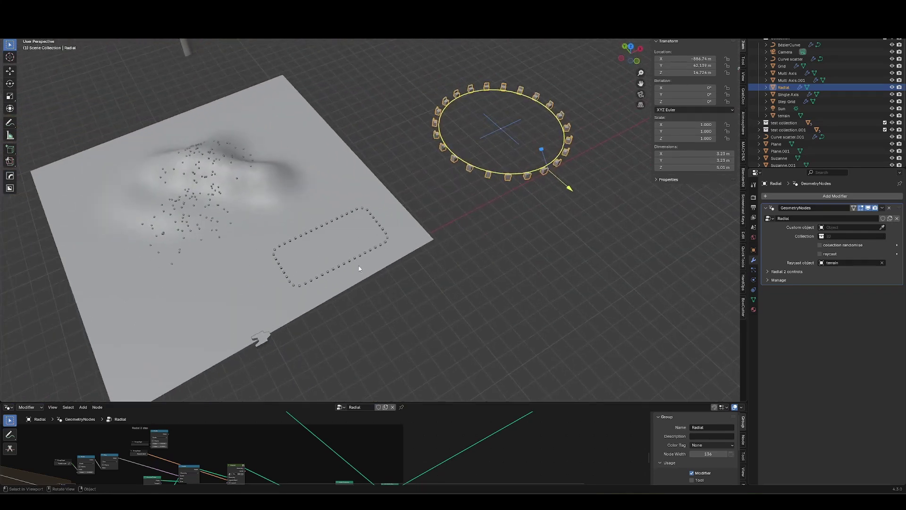
- Select the rounded rectangular curve array on the plane, and pick the tread mesh as its custom object
{"action": "middle_click_drag", "start_coordinate": [568, 186], "coordinate": [325, 261]}
{"action": "left_click", "coordinate": [349, 274]}
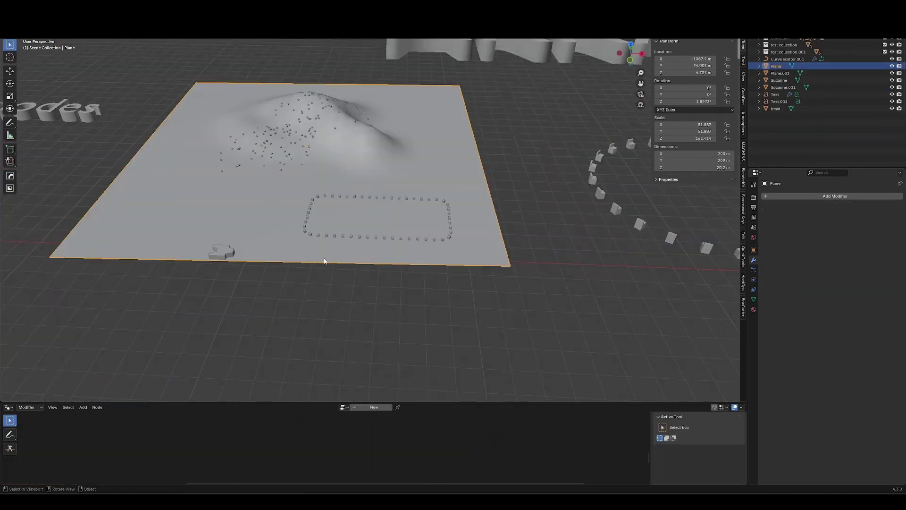
{"action": "left_click", "coordinate": [451, 243]}
{"action": "scroll", "coordinate": [424, 295], "scroll_direction": "up", "scroll_amount": 1}
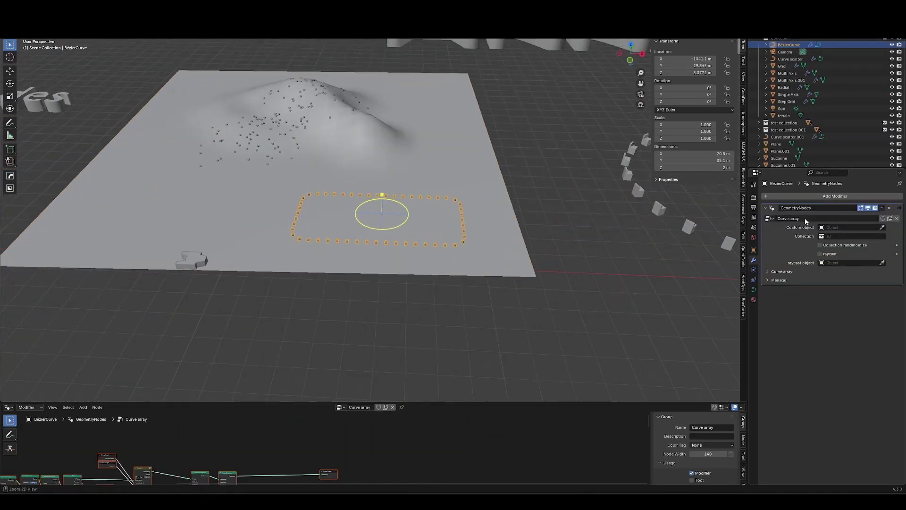
{"action": "middle_click_drag", "start_coordinate": [534, 270], "coordinate": [551, 270]}
{"action": "scroll", "coordinate": [550, 270], "scroll_direction": "up", "scroll_amount": 2}
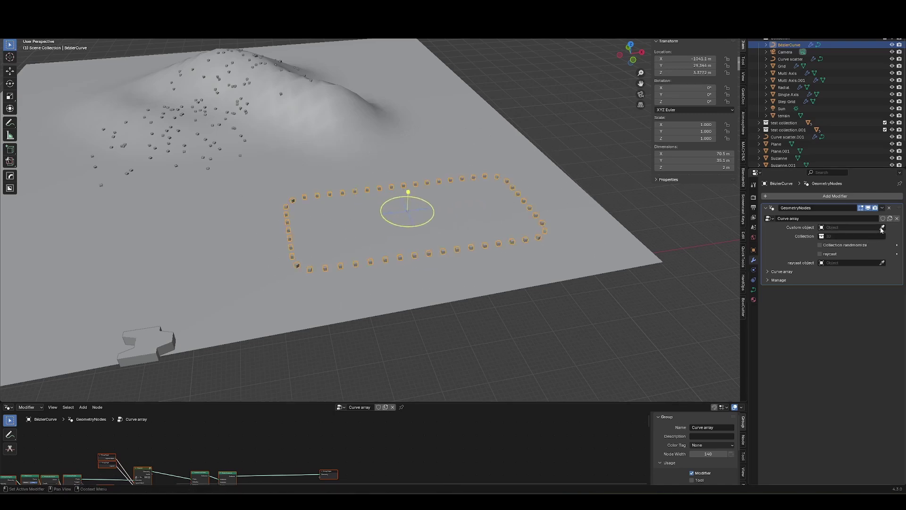
{"action": "left_click", "coordinate": [159, 348]}
{"action": "middle_click_drag", "start_coordinate": [159, 348], "coordinate": [203, 316], "text": "shift"}
- Select the source tread mesh, and try rotating and scaling it freely
{"action": "left_click", "coordinate": [211, 311]}
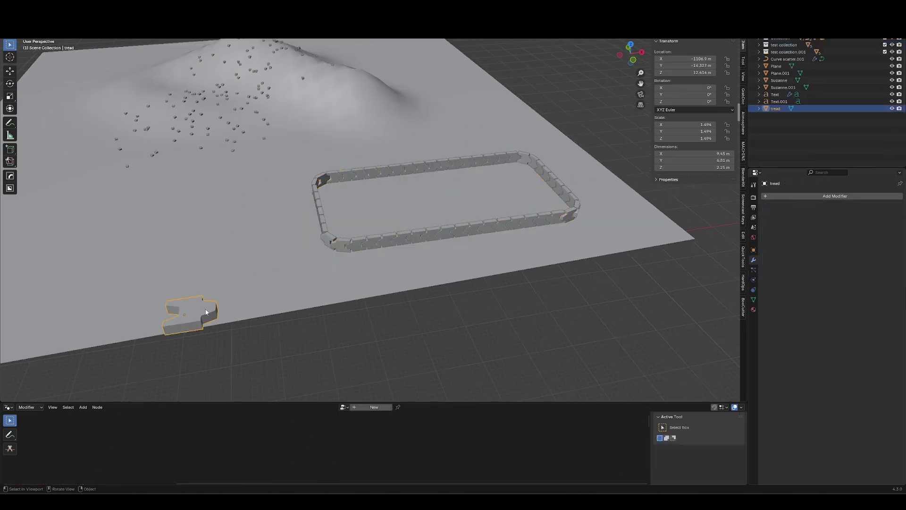
{"action": "key", "text": "r"}
{"action": "right_click", "coordinate": [242, 297]}
{"action": "key", "text": "s"}
{"action": "right_click", "coordinate": [268, 298]}
- Rotate the tread mesh 90 degrees about Y, and undo that rotation
{"action": "type", "text": "ry90"}
{"action": "key", "text": "Return"}
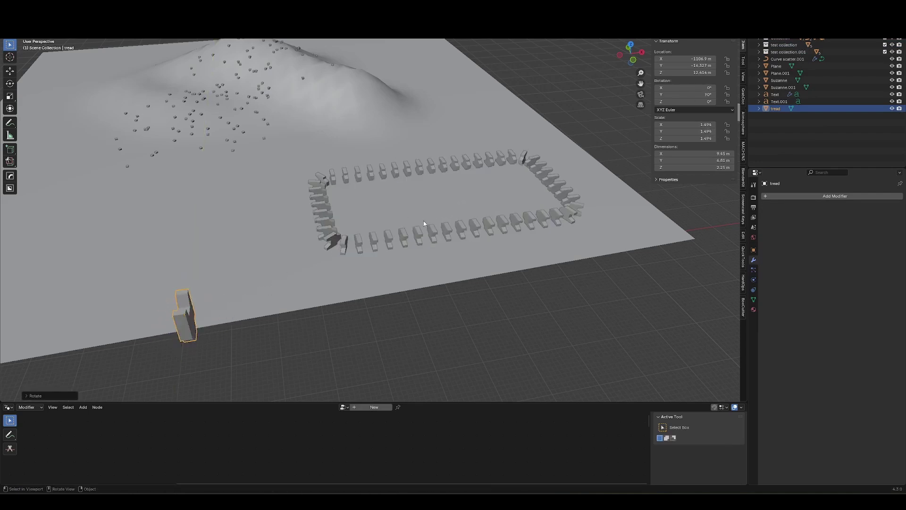
{"action": "middle_click_drag", "start_coordinate": [375, 242], "coordinate": [344, 263]}
{"action": "key", "text": "ctrl+z"}
- Select the tread curve array, and adjust its linked treads with its gizmos
{"action": "left_click", "coordinate": [461, 200]}
{"action": "left_click_drag", "start_coordinate": [484, 202], "coordinate": [457, 260]}
{"action": "middle_click_drag", "start_coordinate": [581, 189], "coordinate": [392, 214]}
{"action": "left_click_drag", "start_coordinate": [394, 211], "coordinate": [348, 248]}
{"action": "mouse_move", "coordinate": [347, 249]}
{"action": "middle_mouse_down"}
{"action": "mouse_move", "coordinate": [368, 200]}
{"action": "mouse_move", "coordinate": [348, 251]}
{"action": "middle_mouse_up"}
- Select the Curve scatter object on the hill, and delete its existing curves in Edit Mode
{"action": "left_click", "coordinate": [342, 139]}
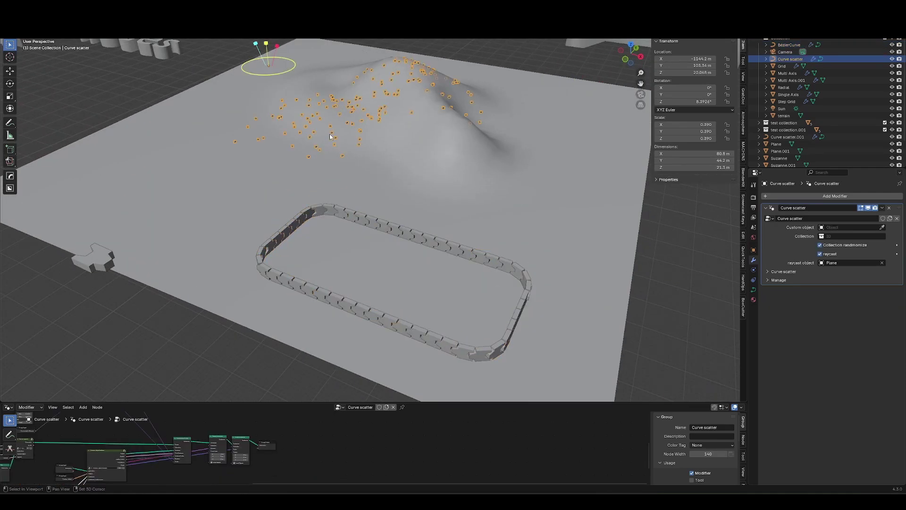
{"action": "middle_click_drag", "start_coordinate": [328, 119], "coordinate": [326, 262], "text": "shift"}
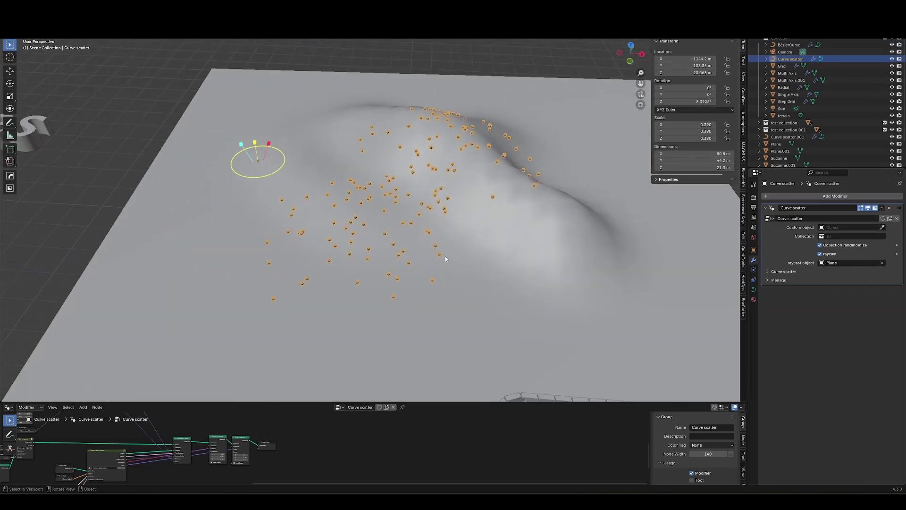
{"action": "scroll", "coordinate": [427, 245], "scroll_direction": "down", "scroll_amount": 1}
{"action": "middle_click_drag", "start_coordinate": [426, 245], "coordinate": [368, 281]}
{"action": "scroll", "coordinate": [416, 235], "scroll_direction": "up", "scroll_amount": 1}
{"action": "key", "text": "Tab"}
{"action": "middle_click_drag", "start_coordinate": [442, 237], "coordinate": [438, 230]}
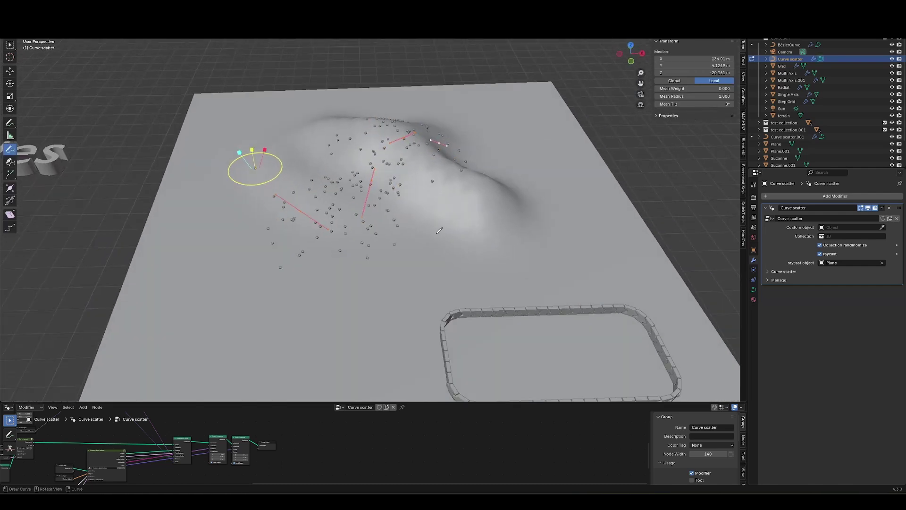
{"action": "key", "text": "x"}
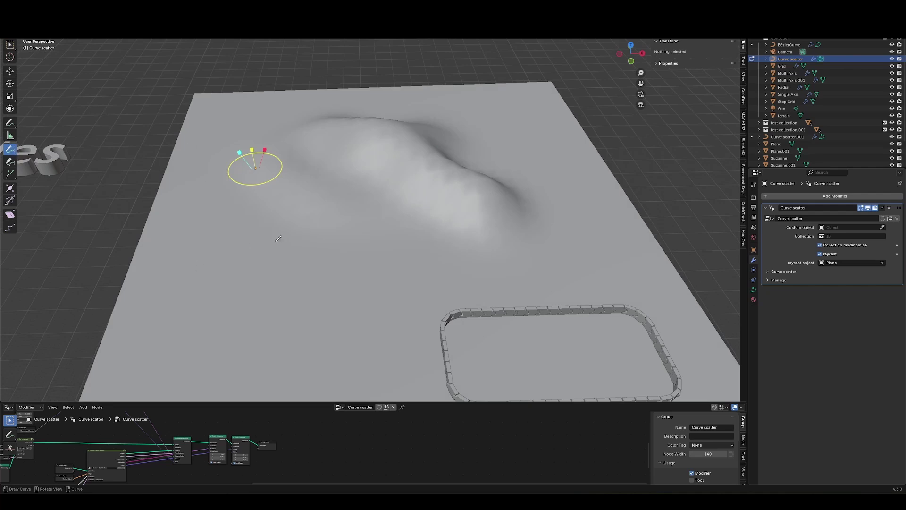
- Draw a new winding curve across the hill, and scatter randomised items of test collection along it
{"action": "left_click_drag", "start_coordinate": [449, 225], "coordinate": [479, 166]}
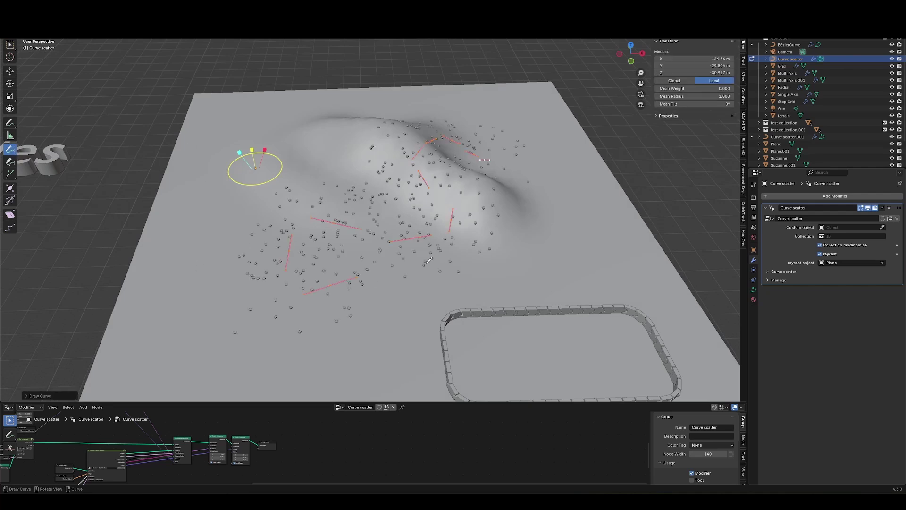
{"action": "key", "text": "Tab"}
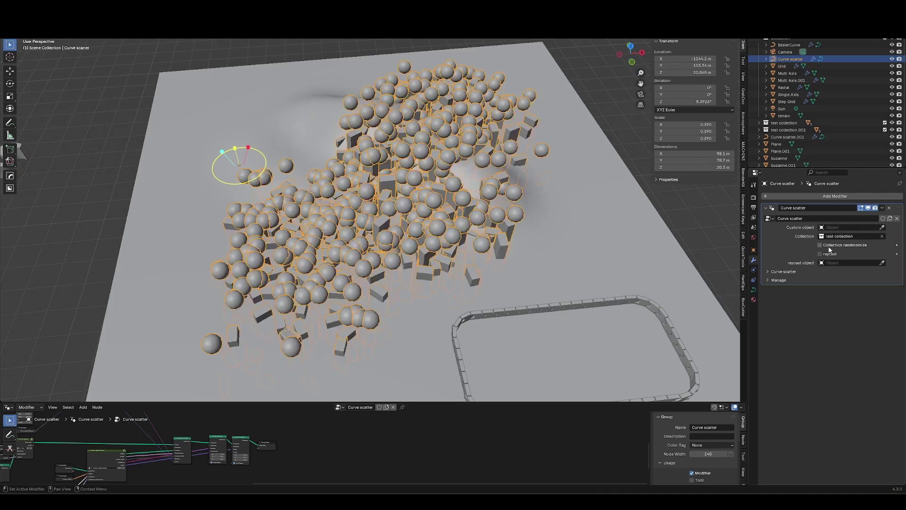
{"action": "left_click", "coordinate": [828, 246]}
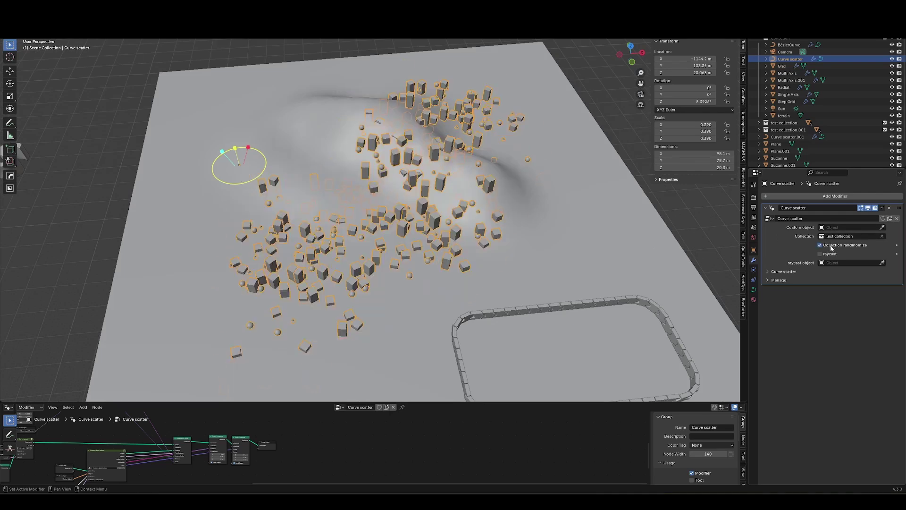
- Raise the scatter curve along Z in Edit Mode, and enable raycast with Plane as the raycast object
{"action": "key", "text": "Tab"}
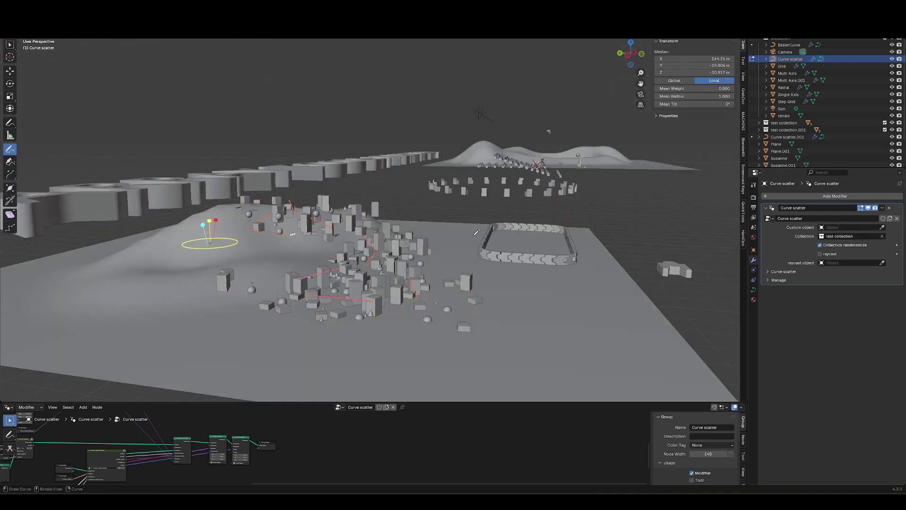
{"action": "middle_click_drag", "start_coordinate": [519, 226], "coordinate": [443, 264]}
{"action": "key", "text": "g"}
{"action": "key", "text": "z"}
{"action": "left_click", "coordinate": [435, 178]}
{"action": "left_click", "coordinate": [819, 254]}
{"action": "left_click", "coordinate": [406, 293]}
- Move the Curve scatter object horizontally in the XY plane in Object Mode
{"action": "key", "text": "Tab"}
{"action": "key", "text": "g"}
{"action": "middle_click_drag", "start_coordinate": [415, 222], "coordinate": [307, 189]}
{"action": "key", "text": "shift+z"}
{"action": "left_click", "coordinate": [333, 238]}
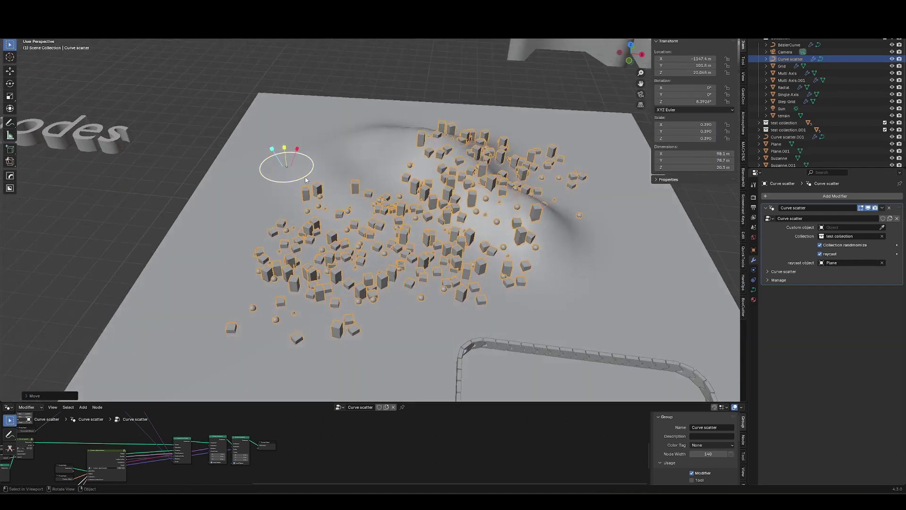
- Adjust the spread, density and scale variation of the Curve scatter items with its gizmos
{"action": "left_click_drag", "start_coordinate": [305, 180], "coordinate": [287, 165]}
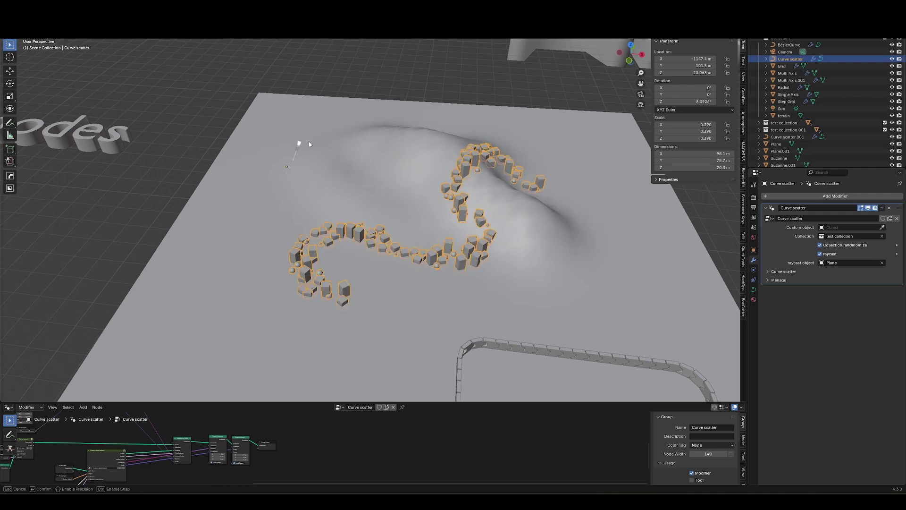
{"action": "left_click_drag", "start_coordinate": [310, 141], "coordinate": [274, 154]}
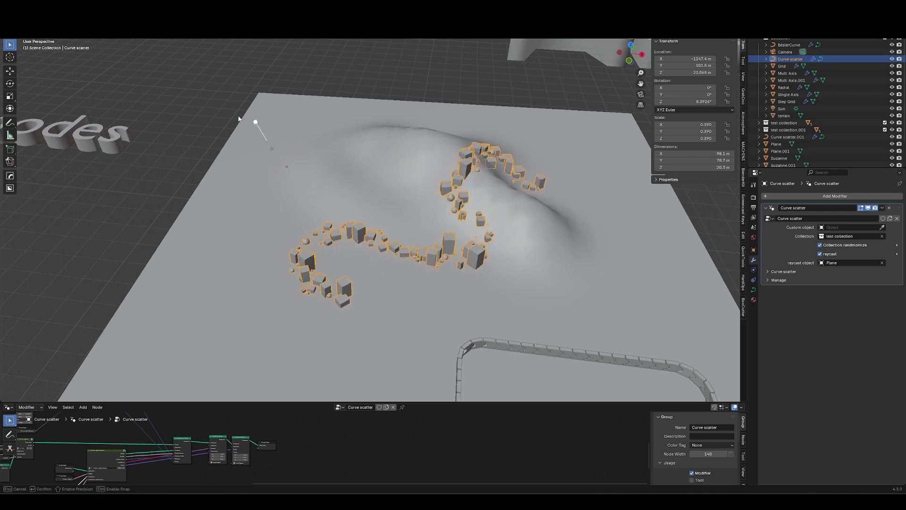
{"action": "left_click_drag", "start_coordinate": [285, 150], "coordinate": [285, 104]}
- Draw additional scatter curves across the rest of the plane in Edit Mode, and return to Object Mode
{"action": "key", "text": "Tab"}
{"action": "middle_click_drag", "start_coordinate": [481, 263], "coordinate": [409, 231]}
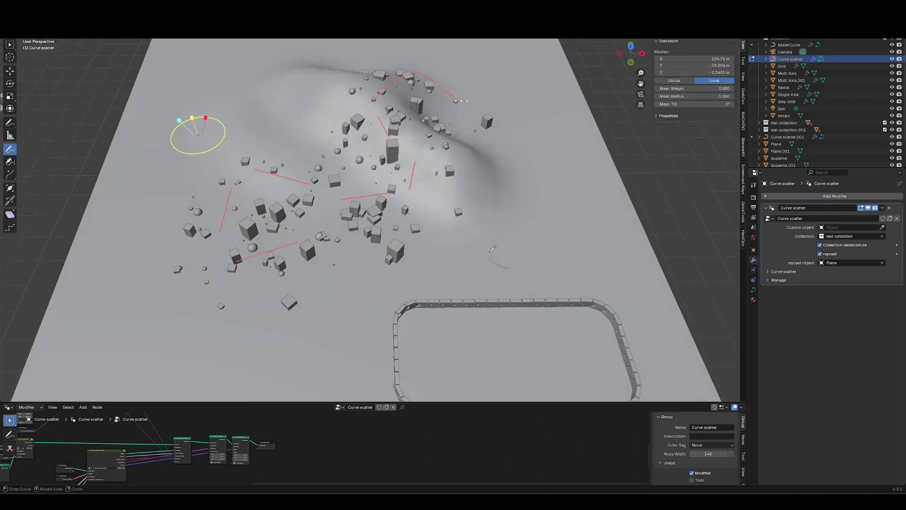
{"action": "left_click_drag", "start_coordinate": [500, 71], "coordinate": [499, 72]}
{"action": "mouse_move", "coordinate": [239, 155]}
{"action": "left_mouse_down"}
{"action": "mouse_move", "coordinate": [223, 176]}
{"action": "mouse_move", "coordinate": [201, 178]}
{"action": "mouse_move", "coordinate": [185, 167]}
{"action": "left_mouse_up"}
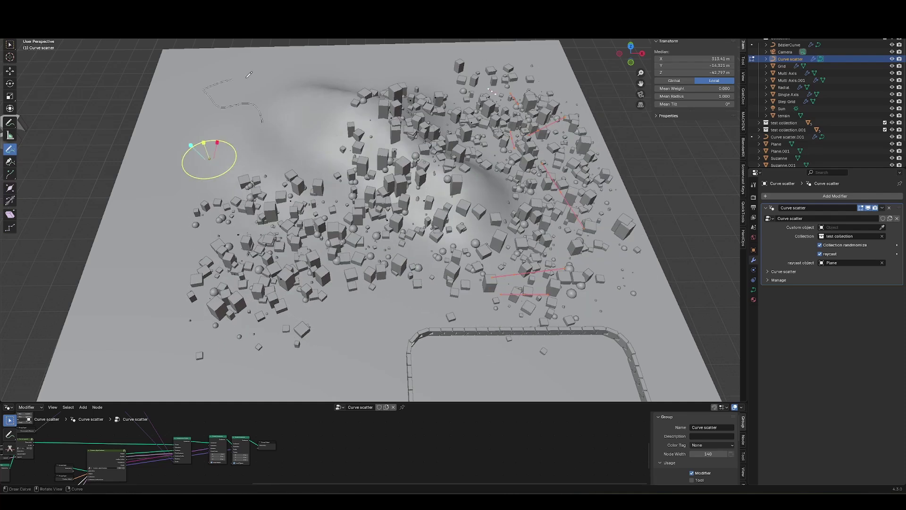
{"action": "left_click_drag", "start_coordinate": [265, 77], "coordinate": [279, 76]}
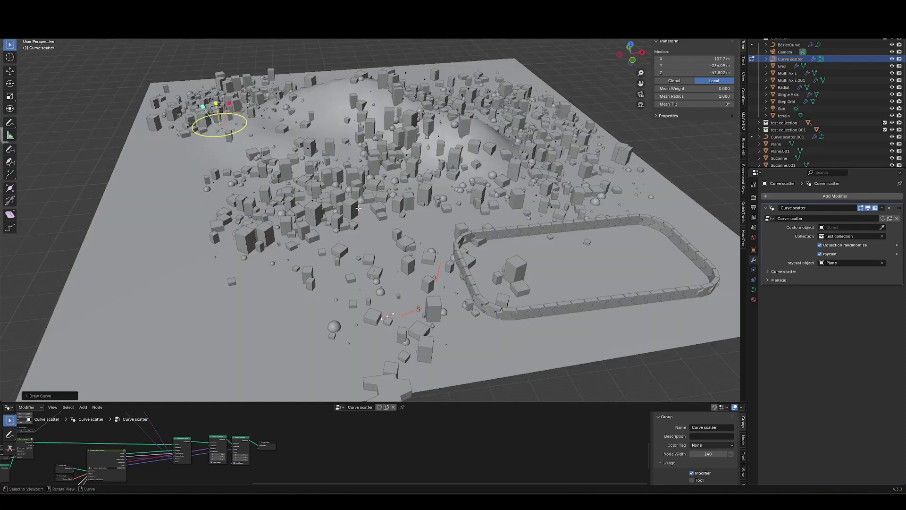
{"action": "key", "text": "Tab"}
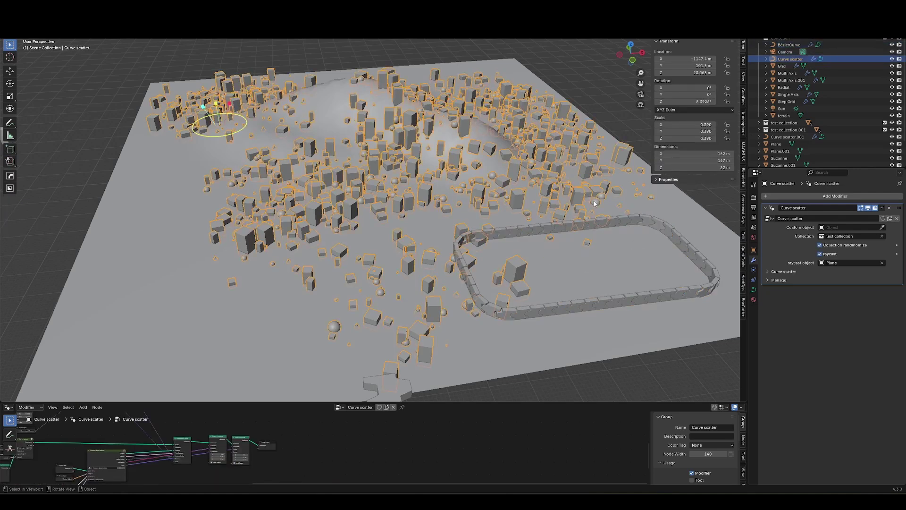
- Enlarge the scattered items near the tread track by increasing the radius of their curve points in Edit Mode
{"action": "key", "text": "Tab"}
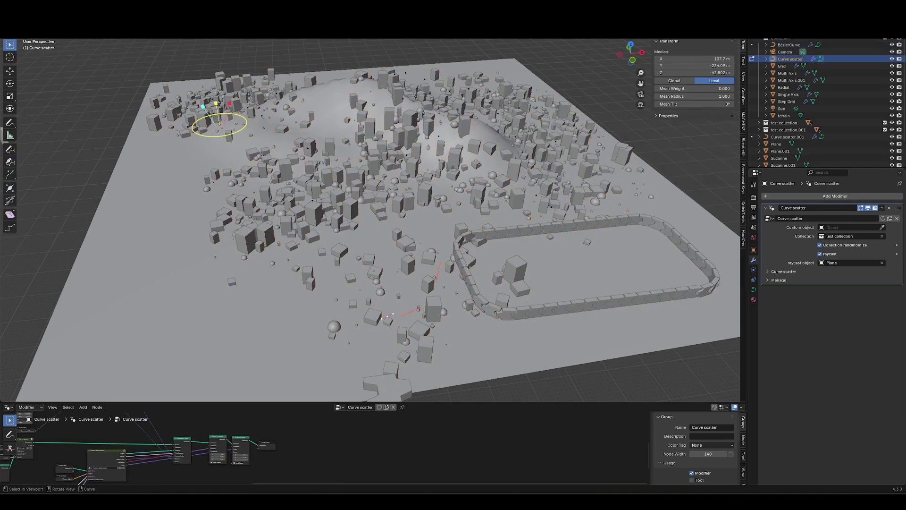
{"action": "middle_click_drag", "start_coordinate": [353, 317], "coordinate": [447, 219]}
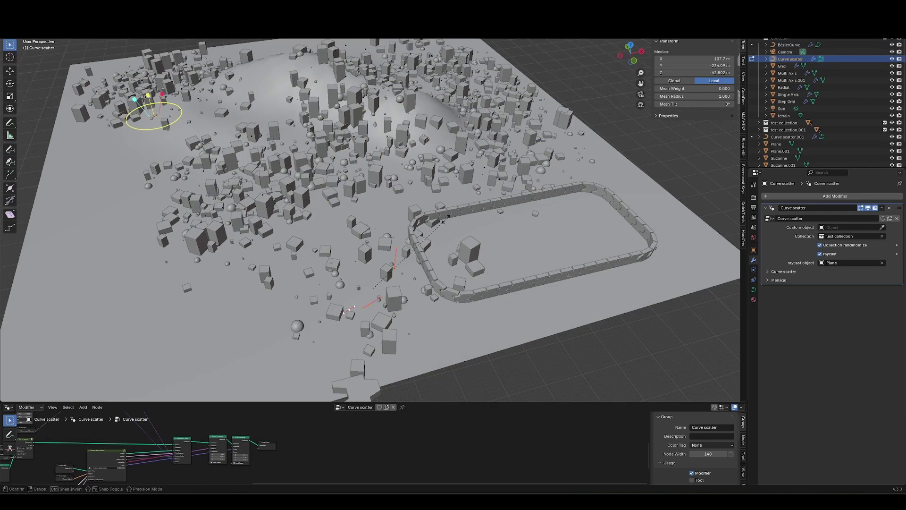
{"action": "right_click", "coordinate": [446, 219]}
{"action": "key", "text": "alt+s"}
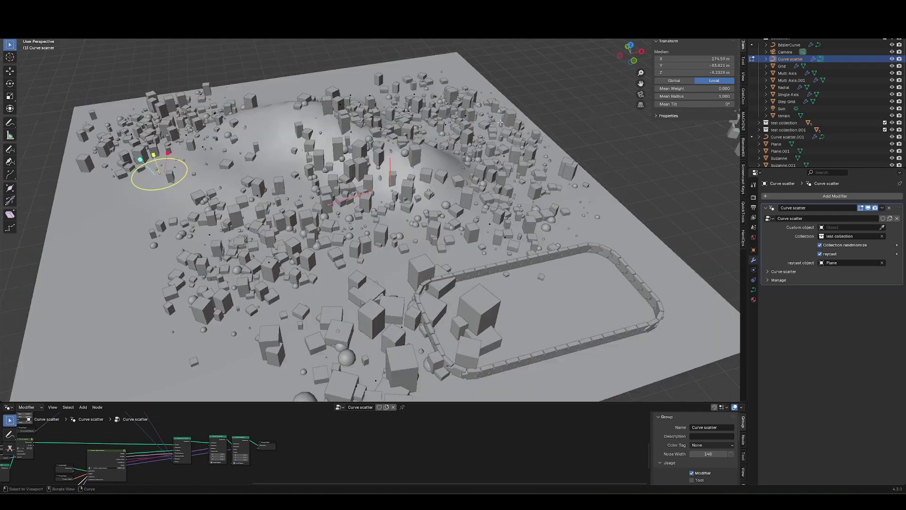
- Shrink the items along the curve on the hill by reducing its mean radius to about 0.525
{"action": "key", "text": "alt+s"}
{"action": "left_click", "coordinate": [380, 226]}
{"action": "scroll", "coordinate": [379, 226], "scroll_direction": "up", "scroll_amount": 4}
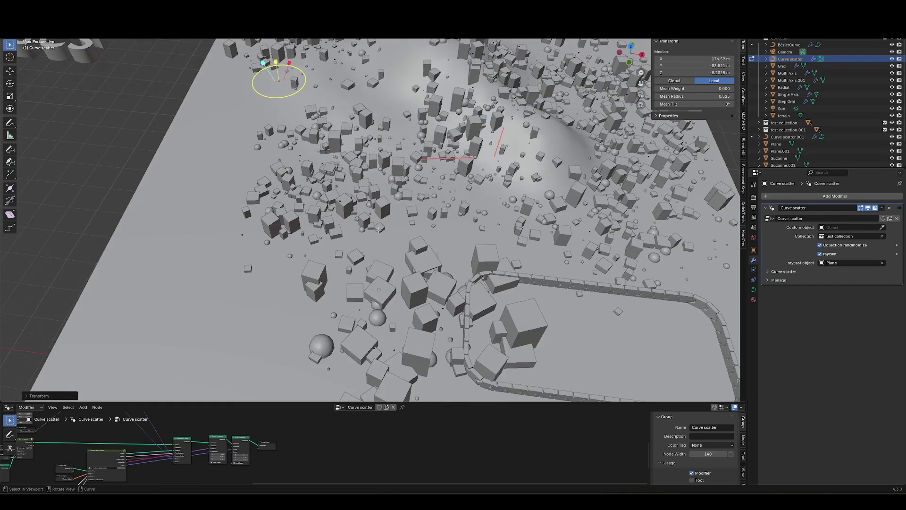
- Leave Edit Mode on the Curve scatter object and review its scattered items across the plane
{"action": "middle_click_drag", "start_coordinate": [380, 226], "coordinate": [386, 189]}
{"action": "key", "text": "Tab"}
{"action": "scroll", "coordinate": [263, 269], "scroll_direction": "up", "scroll_amount": 3}
{"action": "middle_click_drag", "start_coordinate": [263, 269], "coordinate": [321, 210]}
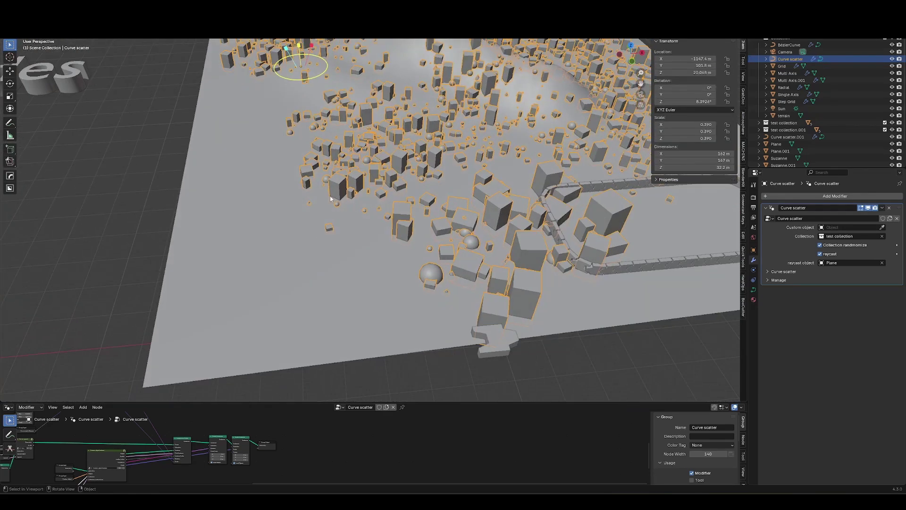
{"action": "middle_click_drag", "start_coordinate": [460, 254], "coordinate": [475, 262]}
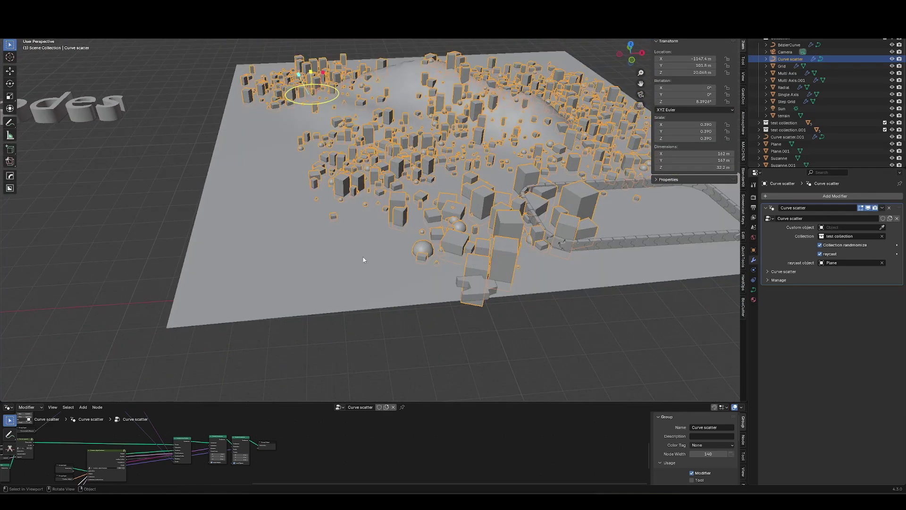
- Raise an additional hill on the Plane near the large scattered blocks in Edit Mode, and return to Object Mode
{"action": "left_click", "coordinate": [246, 242]}
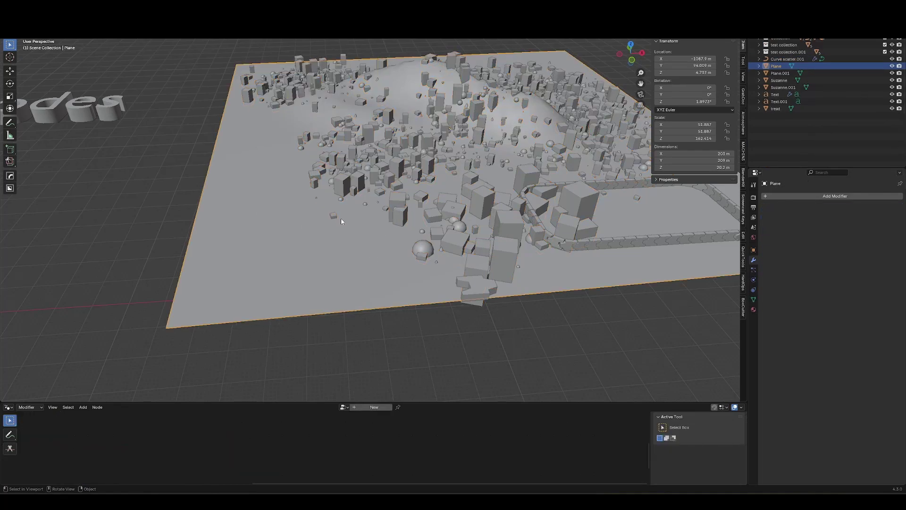
{"action": "middle_click_drag", "start_coordinate": [337, 222], "coordinate": [318, 307]}
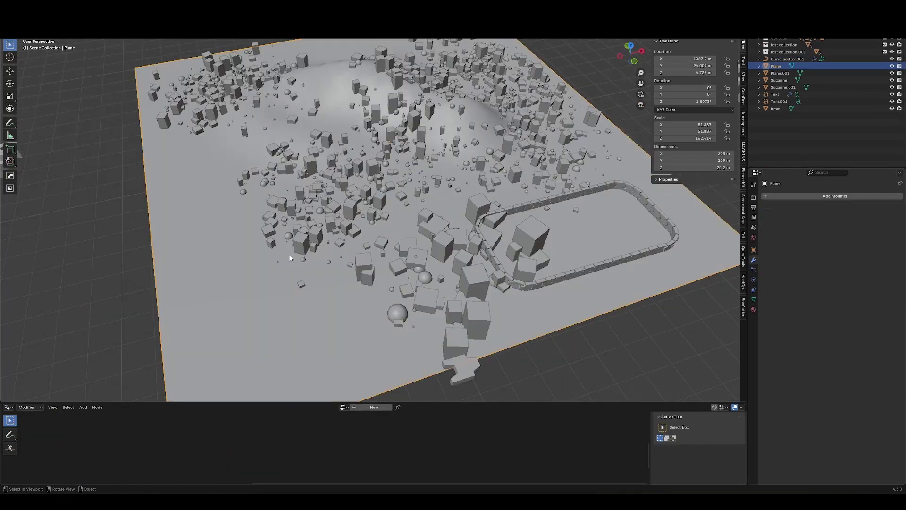
{"action": "key", "text": "Tab"}
{"action": "key", "text": "Tab"}
{"action": "left_click", "coordinate": [333, 179]}
{"action": "mouse_move", "coordinate": [333, 180]}
{"action": "middle_mouse_down"}
{"action": "mouse_move", "coordinate": [336, 244]}
{"action": "mouse_move", "coordinate": [335, 165]}
{"action": "middle_mouse_up"}
{"action": "left_click", "coordinate": [436, 189]}
{"action": "mouse_move", "coordinate": [436, 189]}
{"action": "middle_mouse_down"}
{"action": "mouse_move", "coordinate": [436, 163]}
{"action": "mouse_move", "coordinate": [409, 212]}
{"action": "middle_mouse_up"}
{"action": "key", "text": "ctrl+Tab"}
- Shift the Curve scatter object horizontally across the reshaped plane
{"action": "left_click", "coordinate": [381, 332]}
{"action": "middle_click_drag", "start_coordinate": [339, 263], "coordinate": [495, 234]}
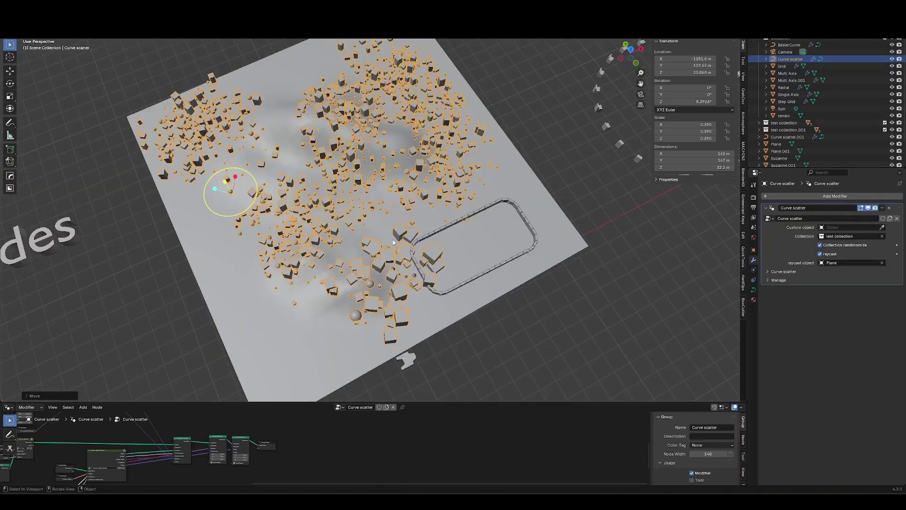
{"action": "middle_click_drag", "start_coordinate": [393, 240], "coordinate": [390, 228]}
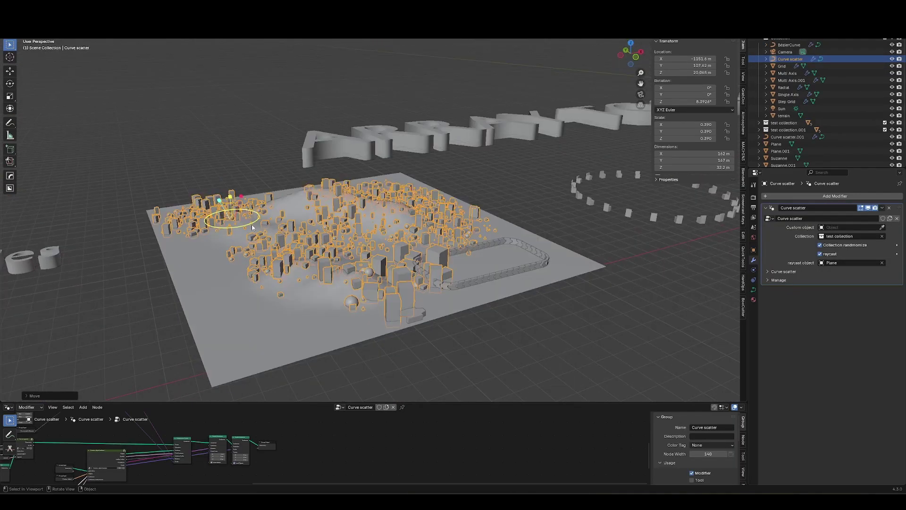
{"action": "middle_click_drag", "start_coordinate": [456, 42], "coordinate": [322, 186]}
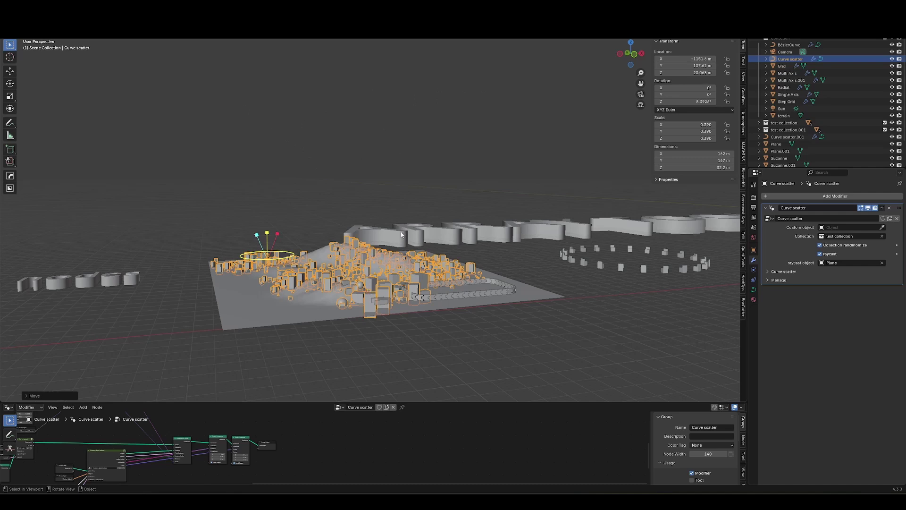
- Stretch the Plane's hills into tall peaks by scaling it along Z to a height of about 156 m
{"action": "left_click", "coordinate": [384, 262]}
{"action": "key", "text": "s"}
{"action": "key", "text": "z"}
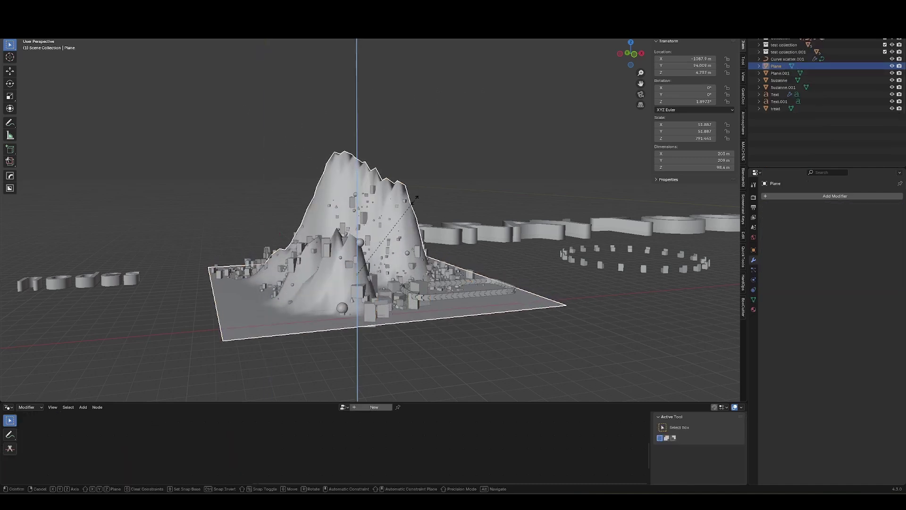
{"action": "left_click", "coordinate": [415, 199]}
{"action": "middle_click_drag", "start_coordinate": [414, 200], "coordinate": [429, 161]}
{"action": "left_click", "coordinate": [381, 223]}
{"action": "left_click", "coordinate": [428, 161]}
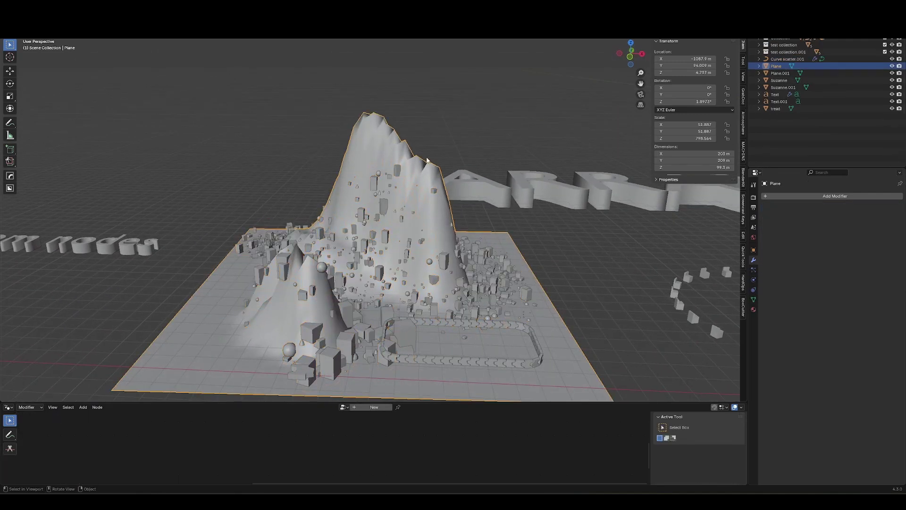
{"action": "key", "text": "s"}
{"action": "key", "text": "z"}
{"action": "left_click", "coordinate": [468, 260]}
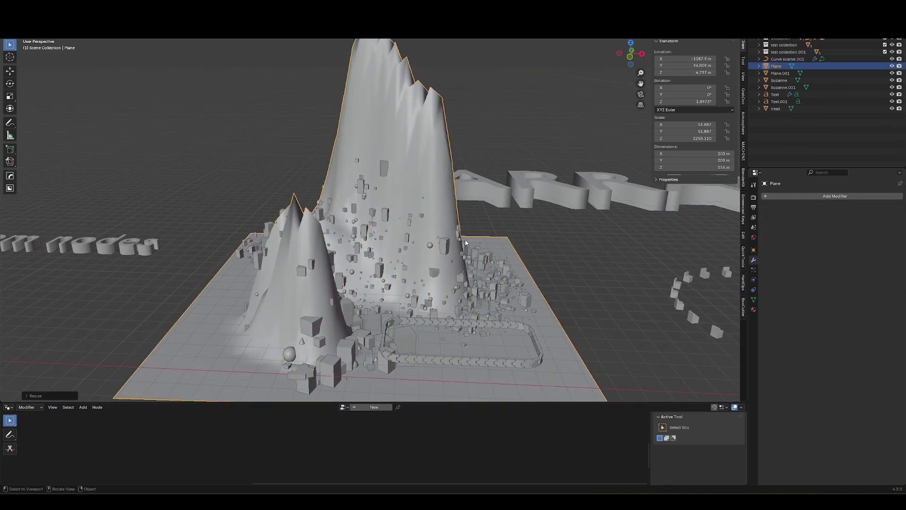
- Select the Curve scatter object and raise it along Z relative to the stretched peaks
{"action": "left_click", "coordinate": [484, 284]}
{"action": "scroll", "coordinate": [484, 227], "scroll_direction": "down", "scroll_amount": 1}
{"action": "middle_click_drag", "start_coordinate": [485, 222], "coordinate": [472, 253], "text": "shift"}
{"action": "key", "text": "g"}
{"action": "key", "text": "z"}
{"action": "left_click", "coordinate": [492, 103]}
{"action": "middle_click_drag", "start_coordinate": [493, 103], "coordinate": [403, 234]}
{"action": "key", "text": "Tab"}
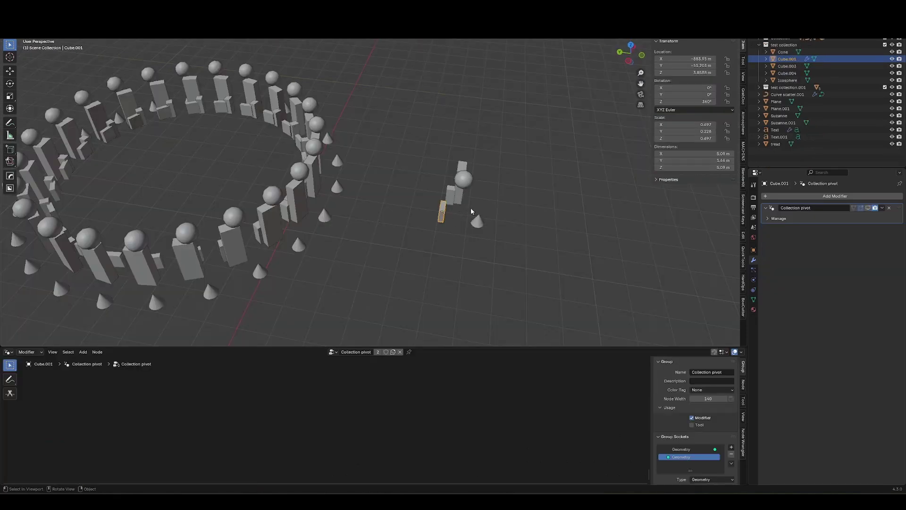
- Select all objects of the test collection beside the radial array and move them together across the ground plane
{"action": "middle_click_drag", "start_coordinate": [472, 208], "coordinate": [464, 232]}
{"action": "left_click_drag", "start_coordinate": [483, 178], "coordinate": [408, 252]}
{"action": "middle_click_drag", "start_coordinate": [425, 236], "coordinate": [503, 212]}
{"action": "key", "text": "g"}
{"action": "key", "text": "shift+z"}
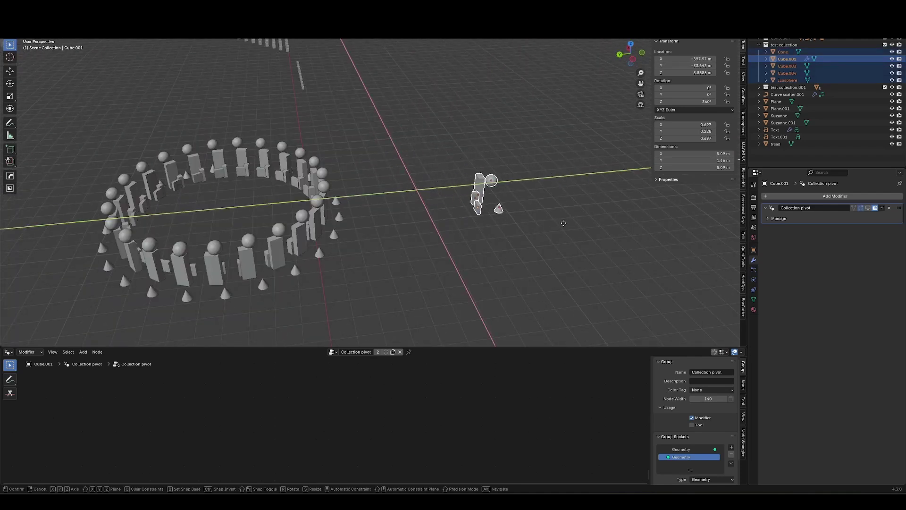
{"action": "left_click", "coordinate": [596, 200]}
{"action": "middle_click_drag", "start_coordinate": [597, 200], "coordinate": [76, 192]}
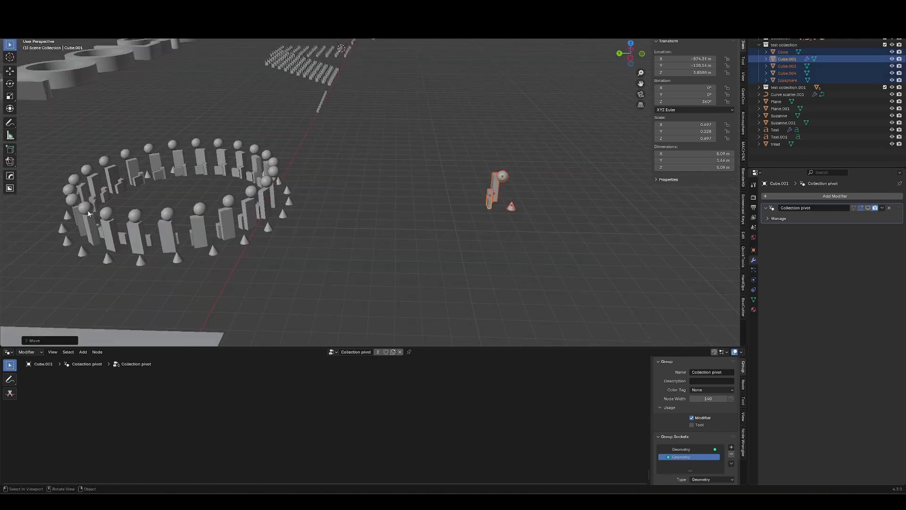
{"action": "key", "text": "g"}
{"action": "key", "text": "y"}
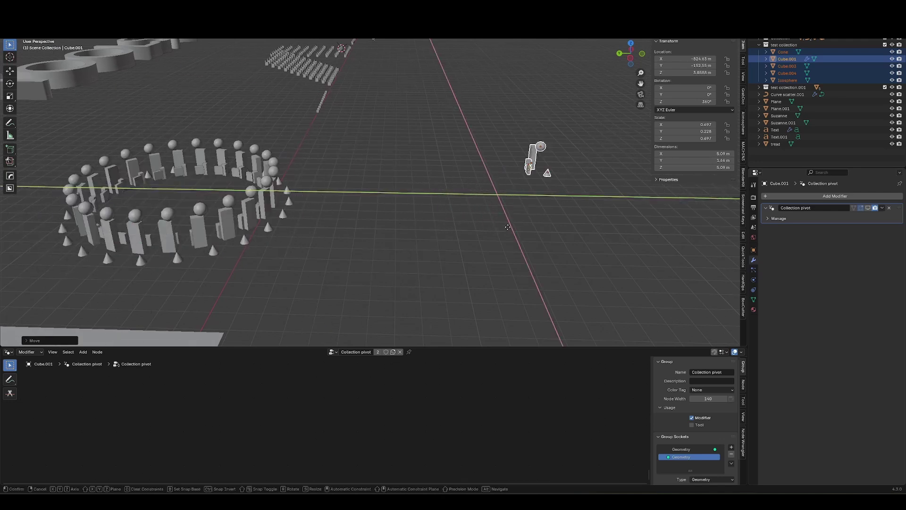
{"action": "left_click_drag", "start_coordinate": [488, 261], "coordinate": [528, 252]}
- Frame the Cube.001 object of the test collection and remove its Collection pivot modifier
{"action": "left_click", "coordinate": [267, 227]}
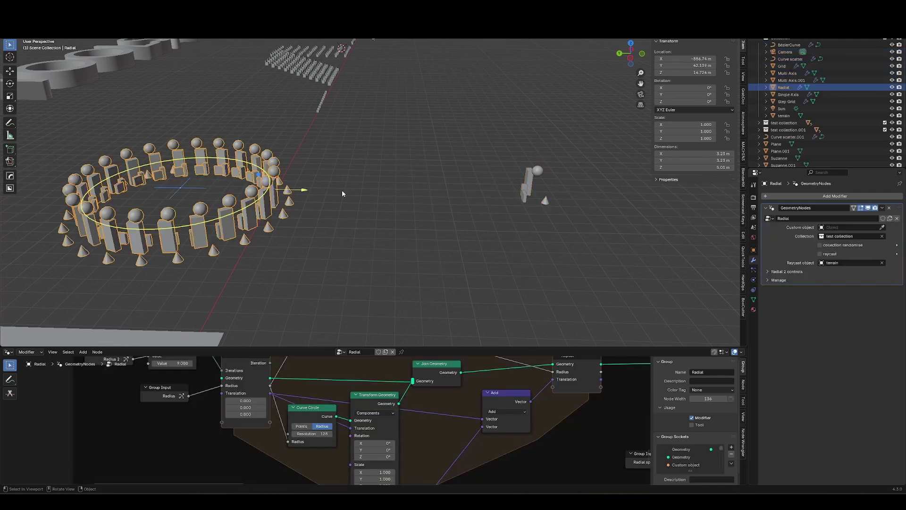
{"action": "left_click", "coordinate": [526, 194]}
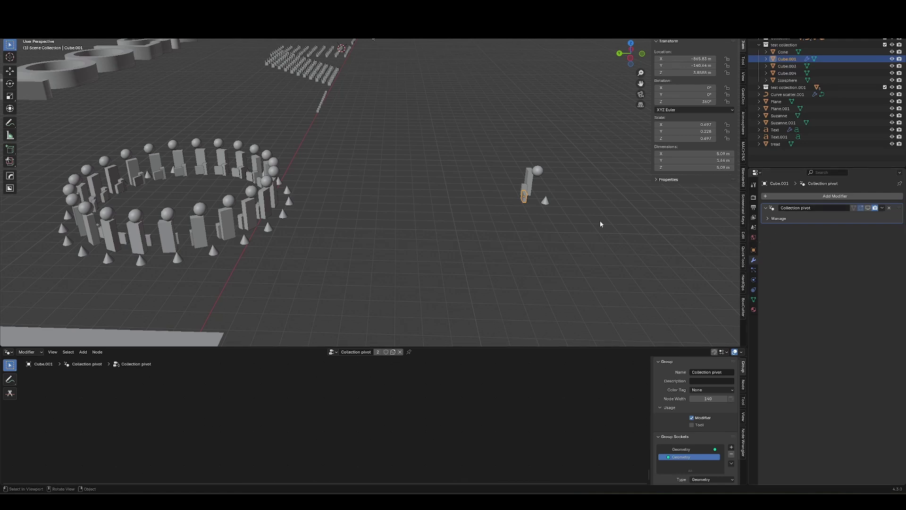
{"action": "middle_click_drag", "start_coordinate": [559, 244], "coordinate": [508, 242], "text": "shift"}
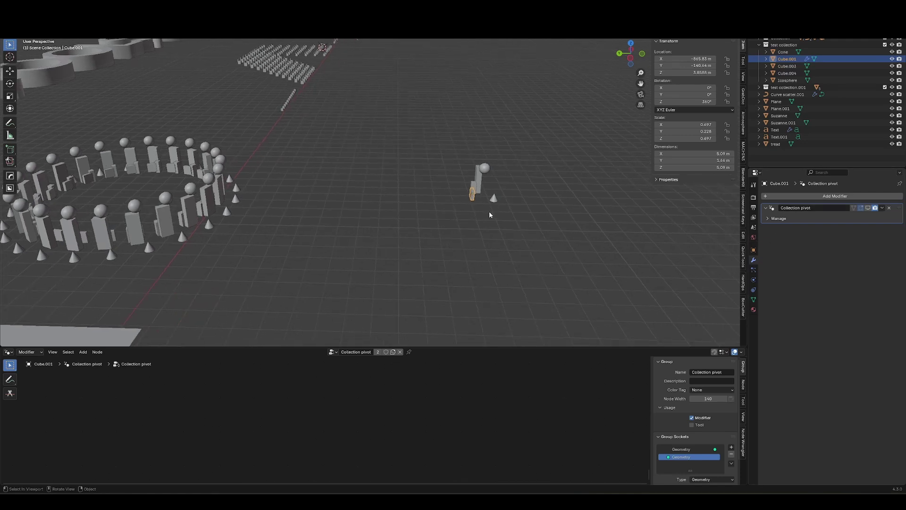
{"action": "left_click_drag", "start_coordinate": [456, 162], "coordinate": [495, 213]}
{"action": "left_click", "coordinate": [474, 196]}
{"action": "key", "text": "KP_Decimal"}
{"action": "middle_click_drag", "start_coordinate": [463, 212], "coordinate": [427, 272]}
{"action": "scroll", "coordinate": [427, 273], "scroll_direction": "down", "scroll_amount": 8}
{"action": "key", "text": "x"}
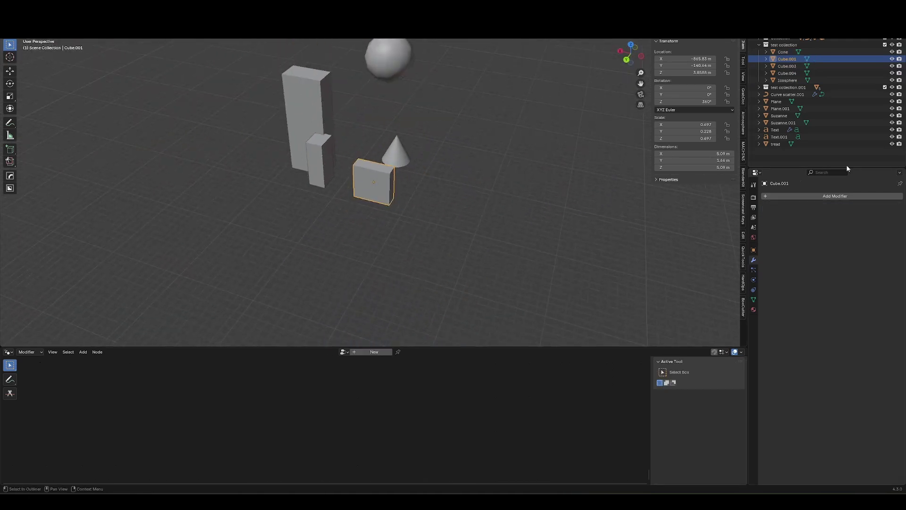
- Add the Collection pivot modifier to the Cube.001 object
{"action": "key", "text": "F3"}
{"action": "type", "text": "pivot"}
{"action": "key", "text": "Return"}
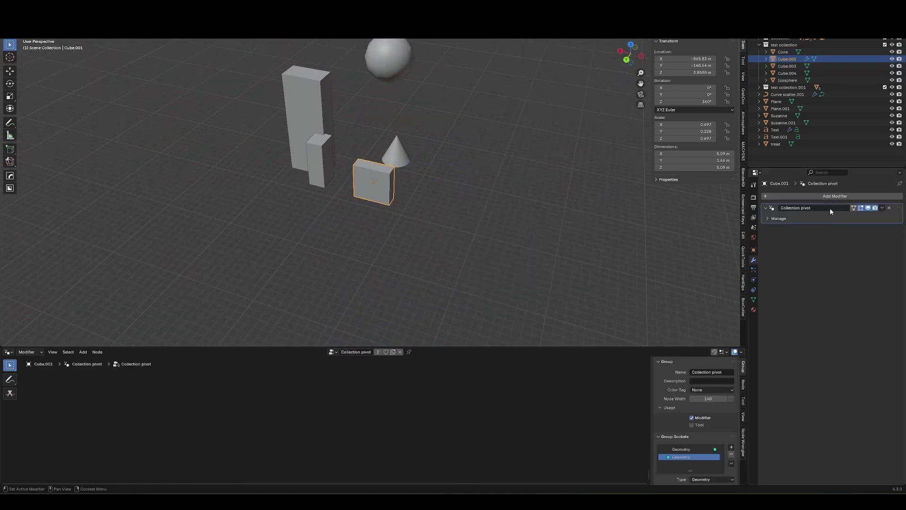
- Try to move the Cube.001 pivot object relative to the other collection objects
{"action": "middle_click_drag", "start_coordinate": [451, 225], "coordinate": [411, 213]}
{"action": "scroll", "coordinate": [320, 164], "scroll_direction": "down", "scroll_amount": 8}
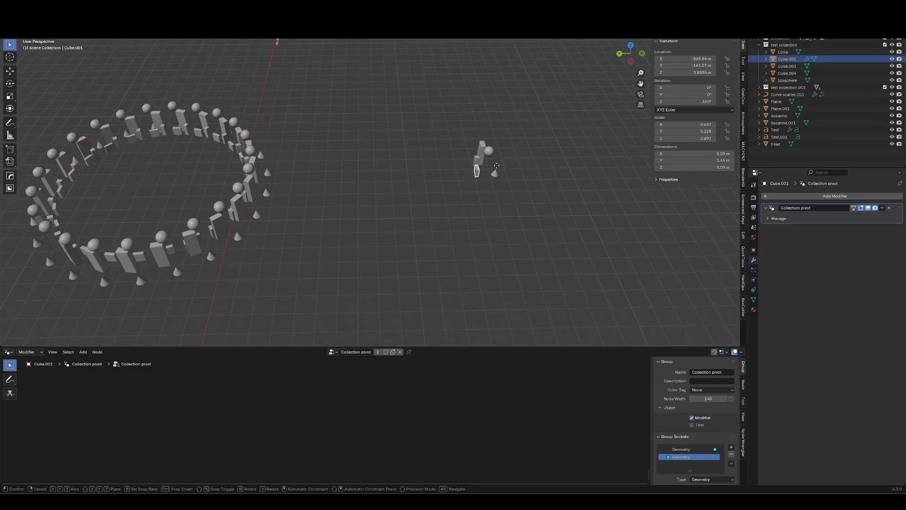
{"action": "key", "text": "g"}
{"action": "left_click", "coordinate": [489, 164]}
- Reposition all the test collection objects together, including the pivot cube, horizontally while keeping their height
{"action": "left_click_drag", "start_coordinate": [503, 143], "coordinate": [474, 159]}
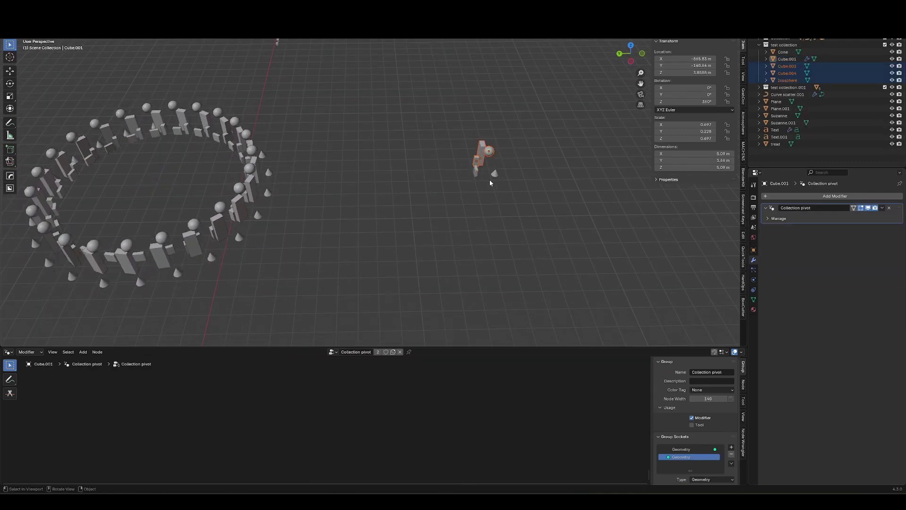
{"action": "middle_click_drag", "start_coordinate": [490, 180], "coordinate": [500, 197]}
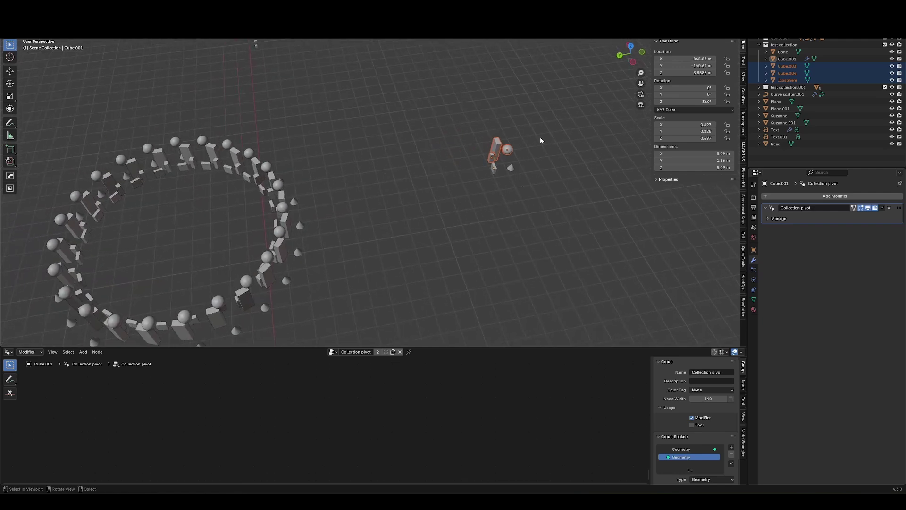
{"action": "left_click_drag", "start_coordinate": [547, 122], "coordinate": [441, 201]}
{"action": "key", "text": "g"}
{"action": "middle_click", "coordinate": [493, 177]}
{"action": "left_click", "coordinate": [383, 203]}
{"action": "key", "text": "g"}
{"action": "key", "text": "shift+z"}
{"action": "left_click", "coordinate": [359, 270]}
{"action": "key", "text": "g"}
{"action": "key", "text": "shift+z"}
{"action": "left_click", "coordinate": [517, 210]}
- Try to move the two blocks and the icosphere away from the pivot cube
{"action": "left_click_drag", "start_coordinate": [518, 127], "coordinate": [491, 152]}
{"action": "key", "text": "g"}
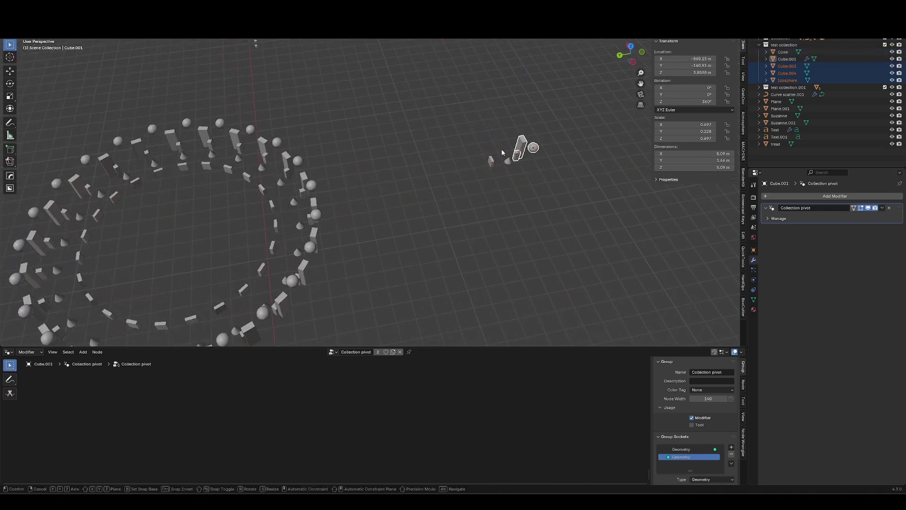
{"action": "right_click", "coordinate": [495, 154]}
- Move the Cube.001 pivot object along Y away from the rest of the collection
{"action": "left_click", "coordinate": [493, 150]}
{"action": "key", "text": "g"}
{"action": "key", "text": "y"}
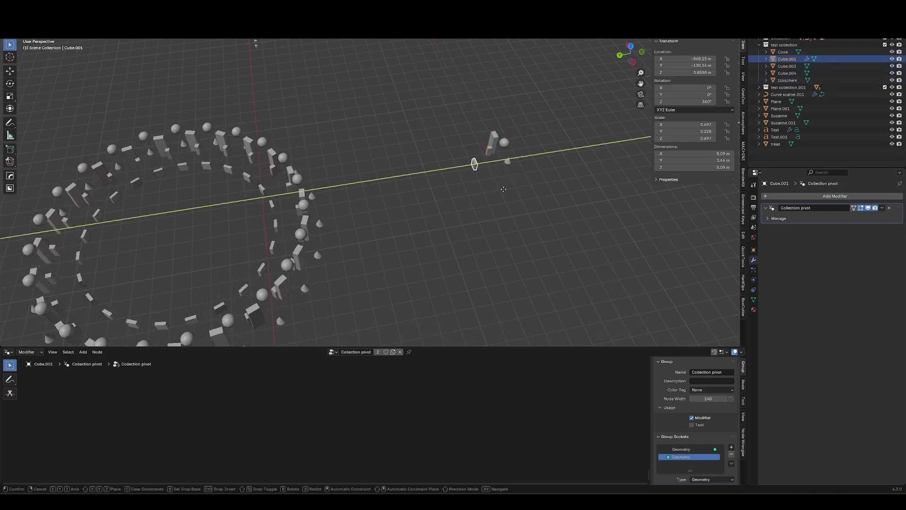
{"action": "left_click", "coordinate": [510, 192]}
- Examine the Custom nodes storage text and its node group in an enlarged node editor, and view the whole array scene
{"action": "scroll", "coordinate": [506, 144], "scroll_direction": "up", "scroll_amount": 3}
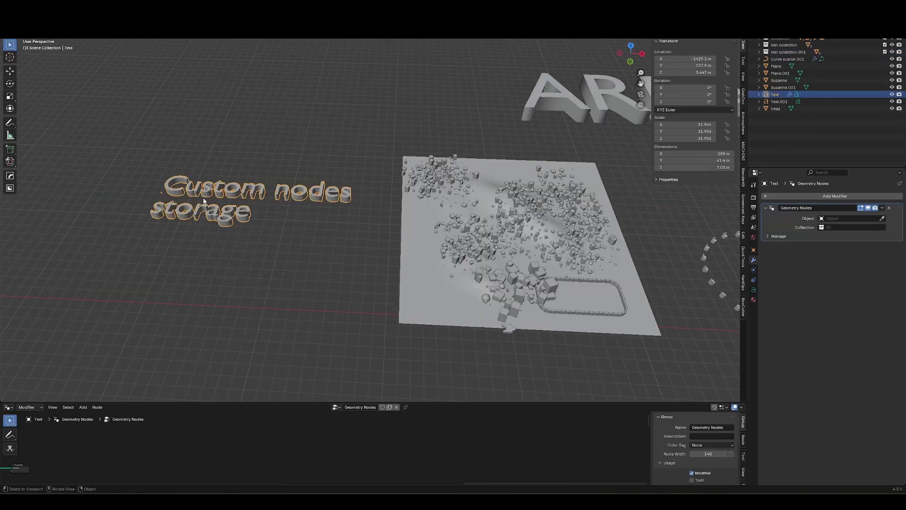
{"action": "scroll", "coordinate": [204, 201], "scroll_direction": "up", "scroll_amount": 4}
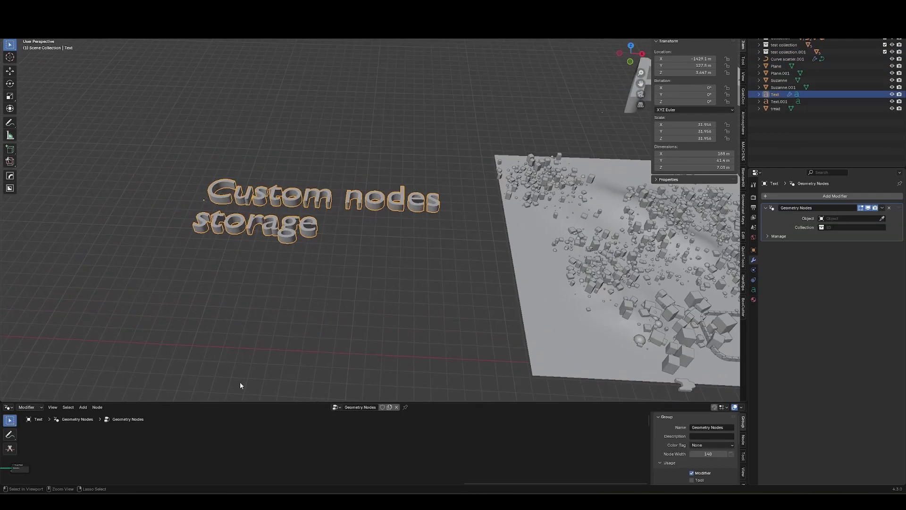
{"action": "left_click_drag", "start_coordinate": [267, 402], "coordinate": [299, 217]}
{"action": "scroll", "coordinate": [223, 378], "scroll_direction": "down", "scroll_amount": 5}
{"action": "middle_click_drag", "start_coordinate": [217, 399], "coordinate": [318, 373]}
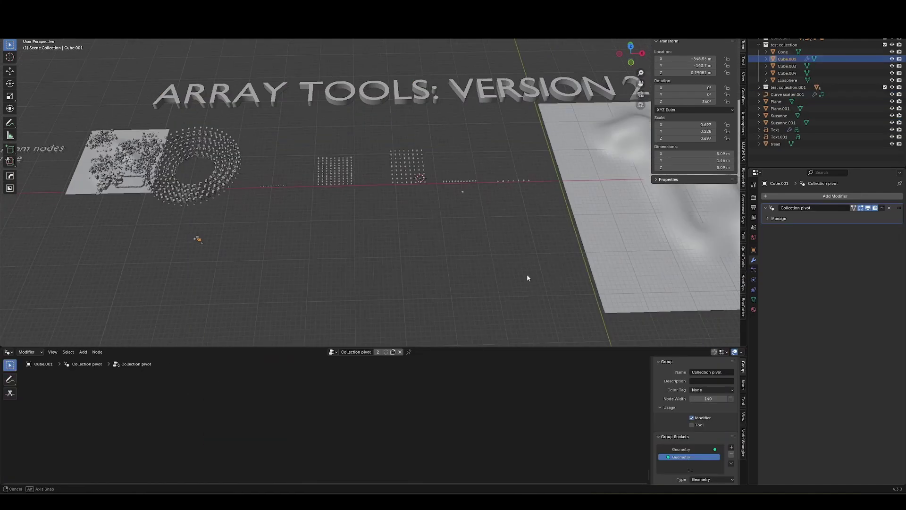
{"action": "middle_click_drag", "start_coordinate": [527, 273], "coordinate": [516, 253], "text": "ctrl"}
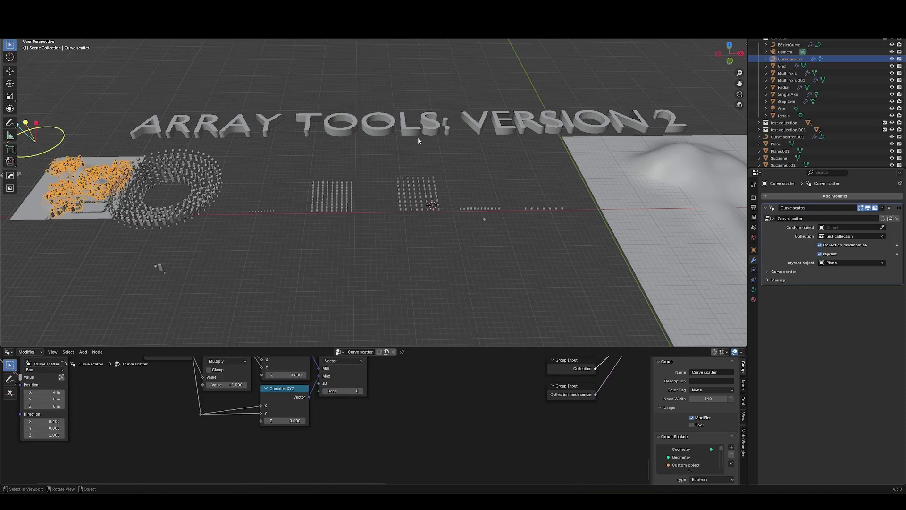
- Select the Grid array and browse the Array Tools assets under the 05_tools catalog of the asset library
{"action": "left_click", "coordinate": [422, 202]}
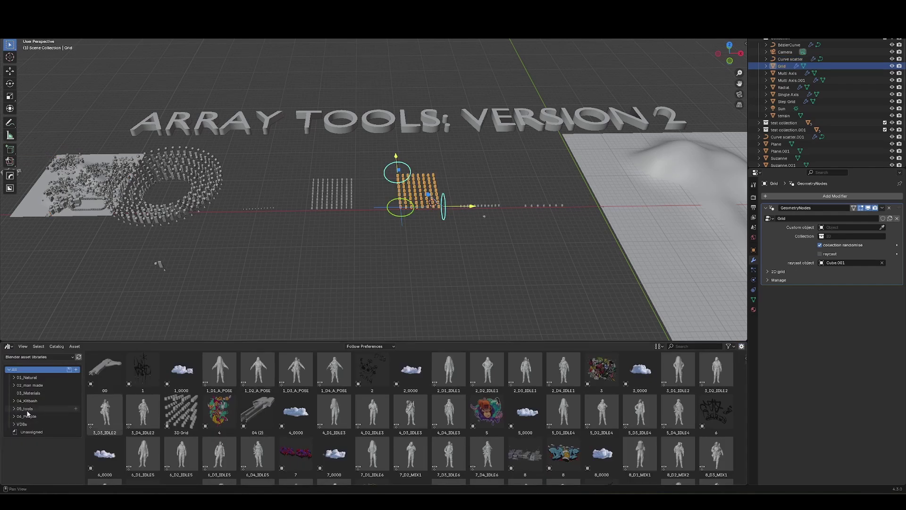
{"action": "left_click", "coordinate": [41, 408]}
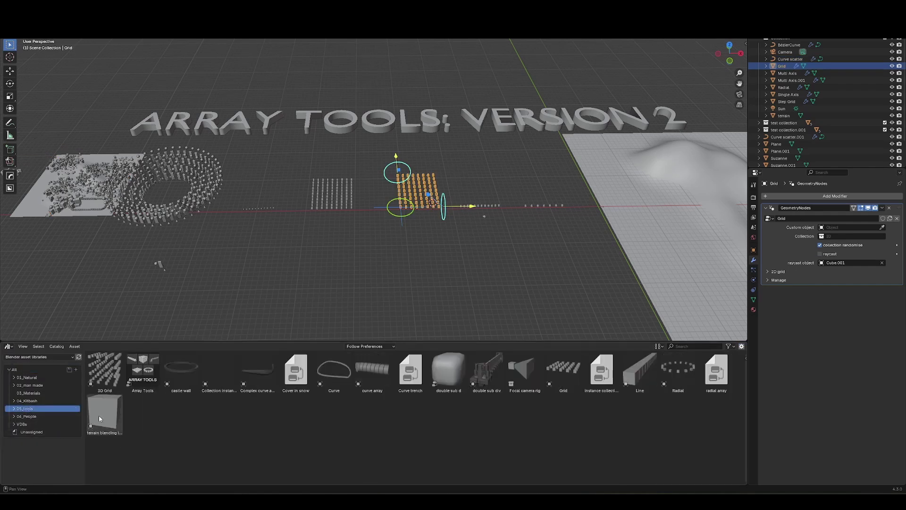
{"action": "left_click", "coordinate": [14, 408]}
{"action": "left_click", "coordinate": [37, 417]}
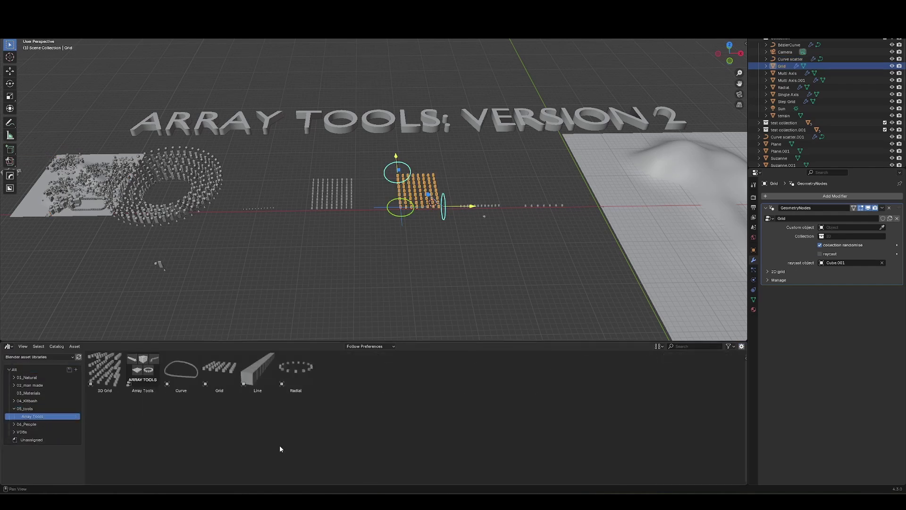
{"action": "left_click", "coordinate": [258, 370]}
{"action": "left_click", "coordinate": [328, 408]}
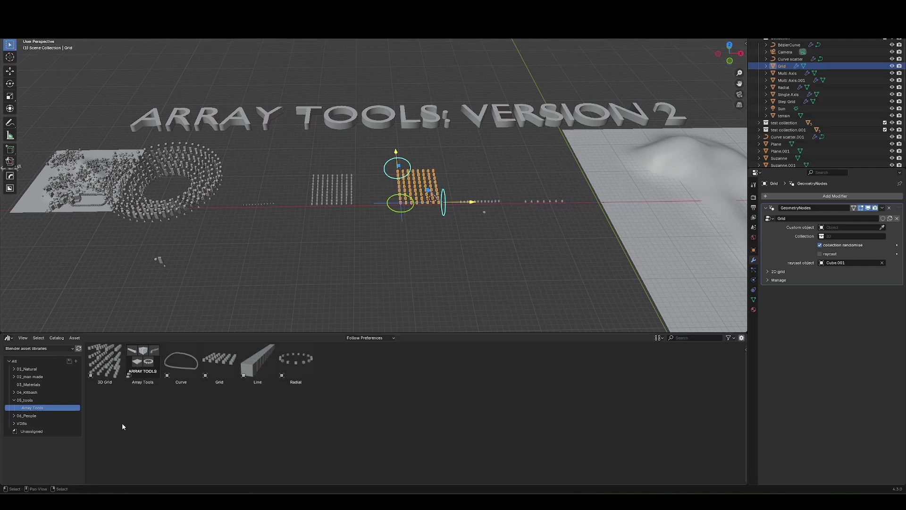
{"action": "left_click_drag", "start_coordinate": [97, 404], "coordinate": [175, 405]}
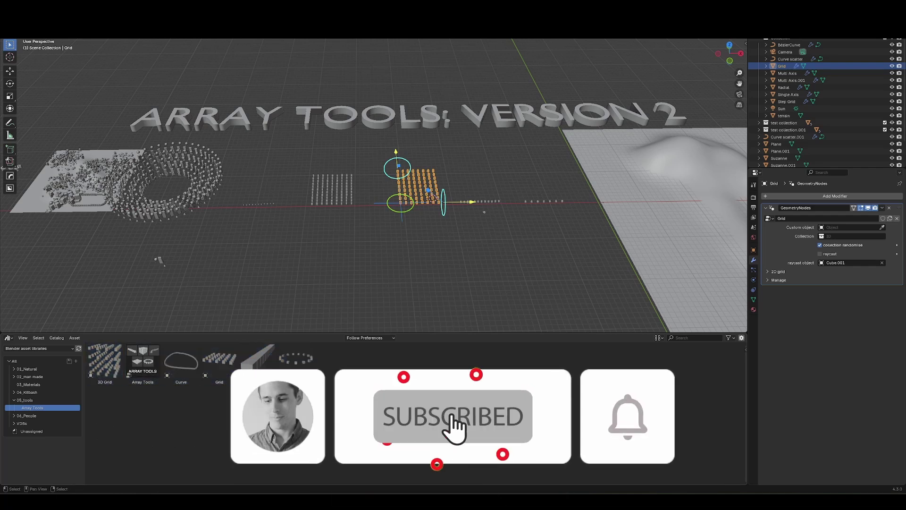